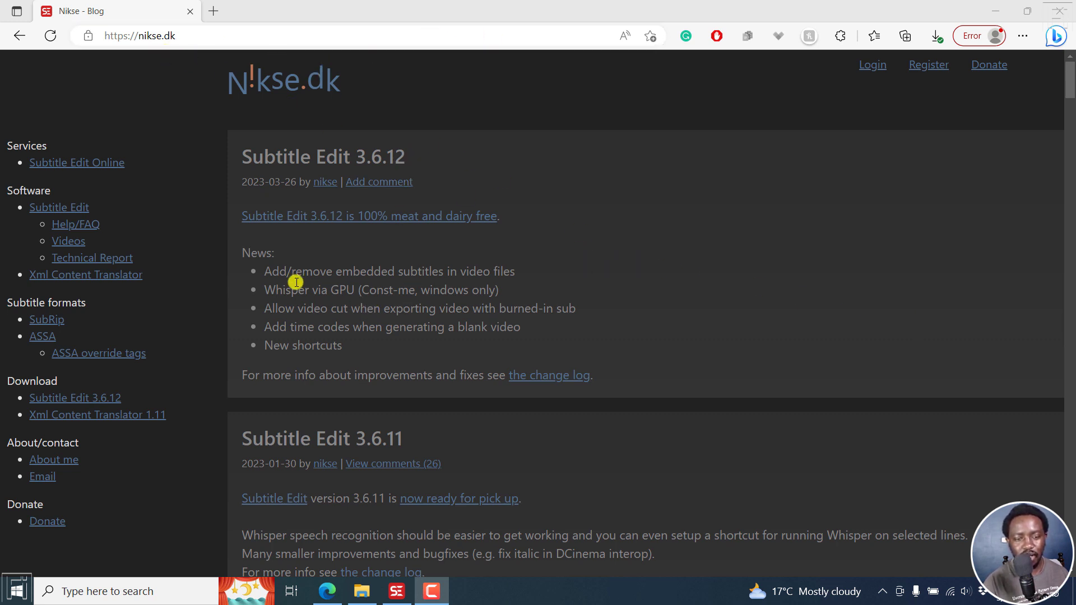
Read the 3.6.12 news items on embedded subtitles, Whisper via GPU and Const-me.
left_click_drag(261, 271, 301, 271)
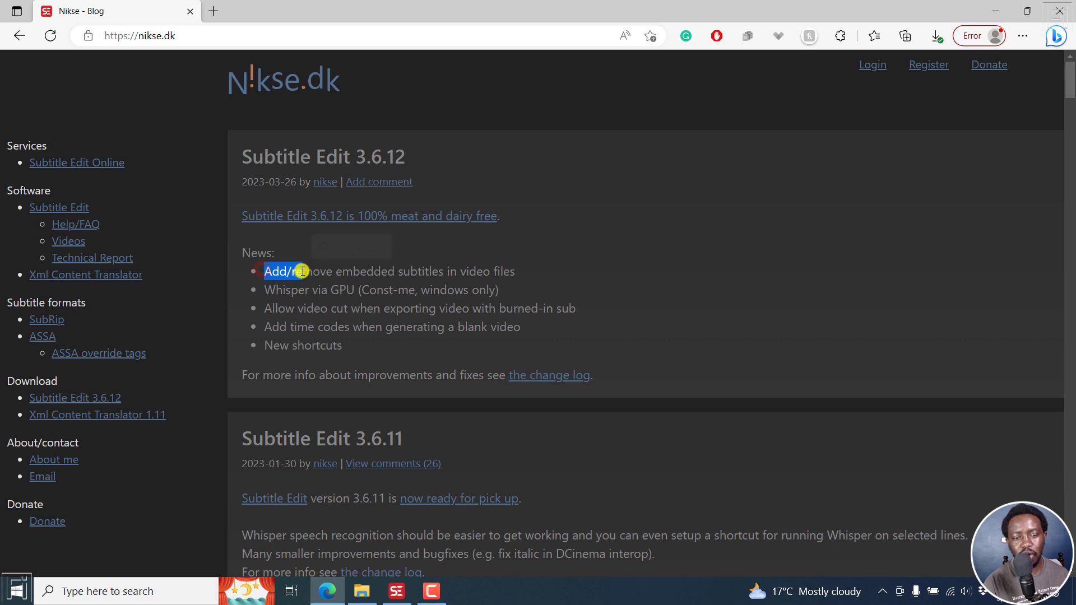
left_click(436, 271)
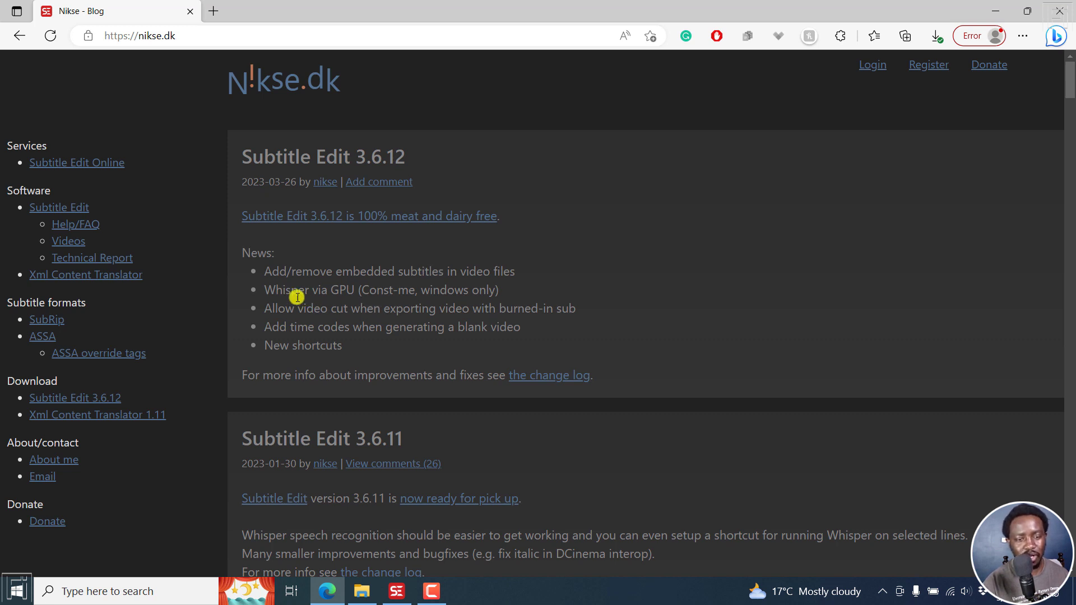
left_click_drag(262, 287, 359, 287)
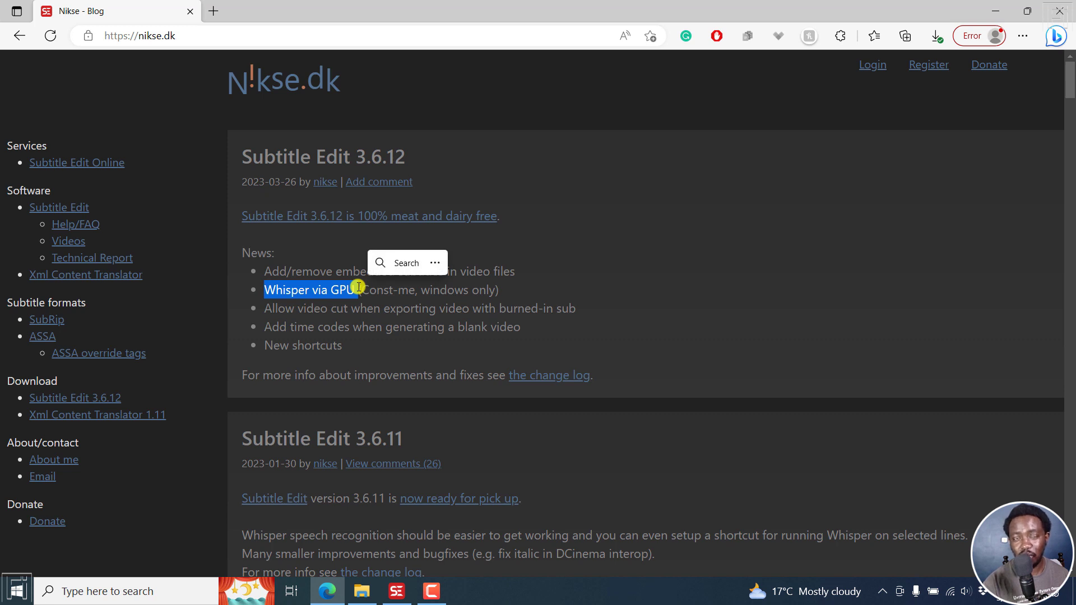
left_click(327, 295)
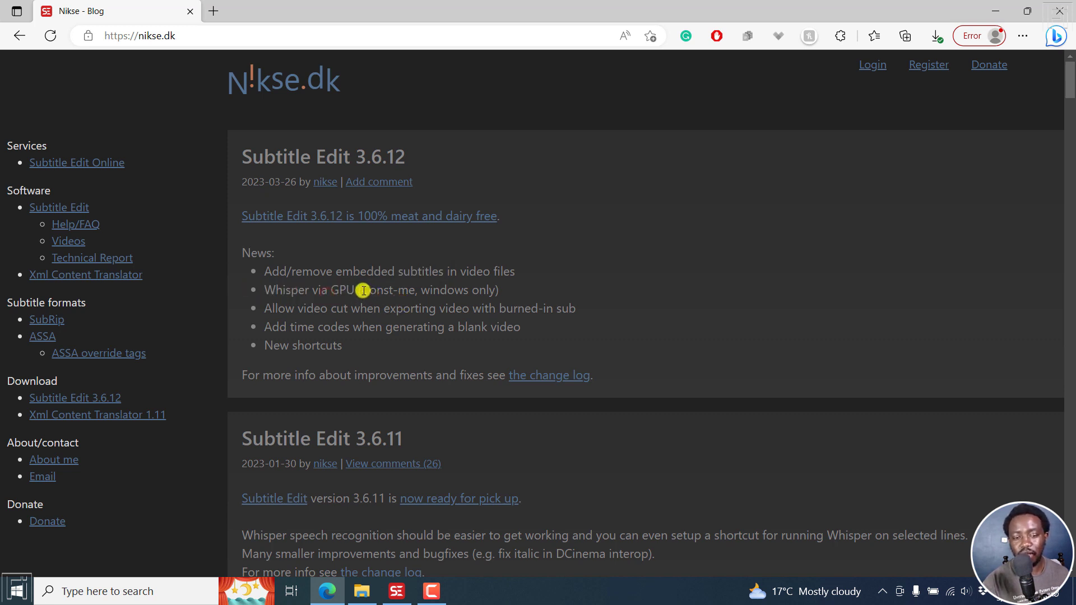
left_click_drag(361, 290, 415, 289)
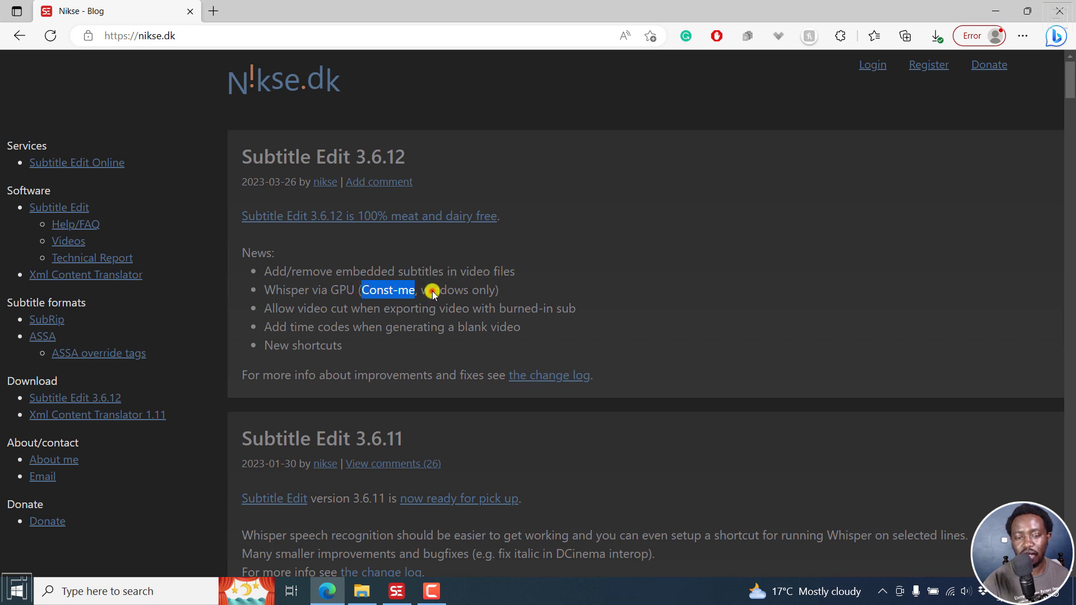
left_click(432, 290)
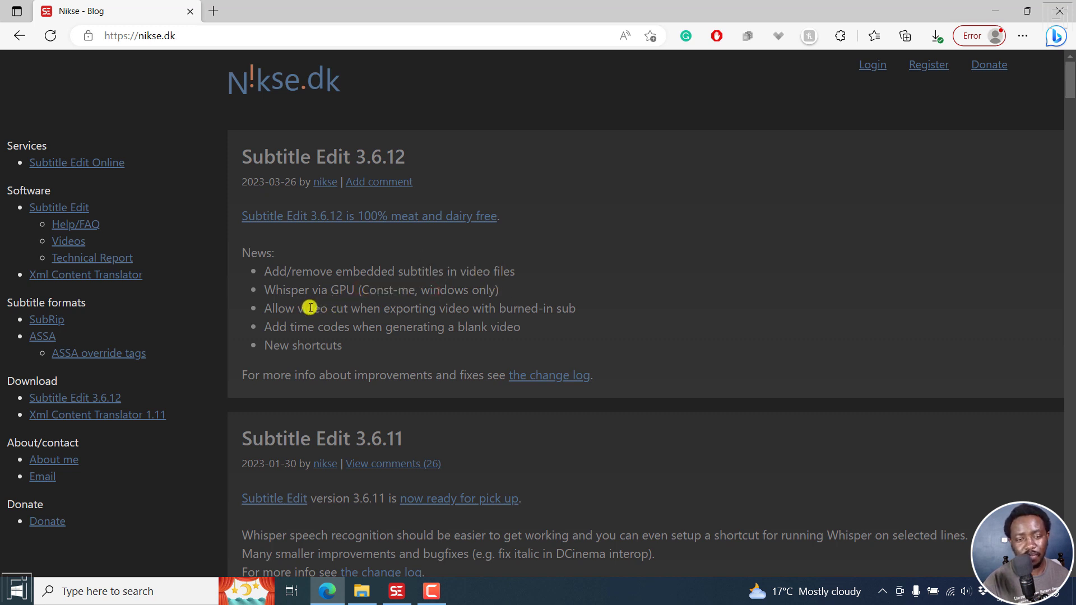
Read the video cut and blank video time codes items, then switch to Subtitle Edit.
left_click(266, 311)
left_click_drag(267, 310, 366, 310)
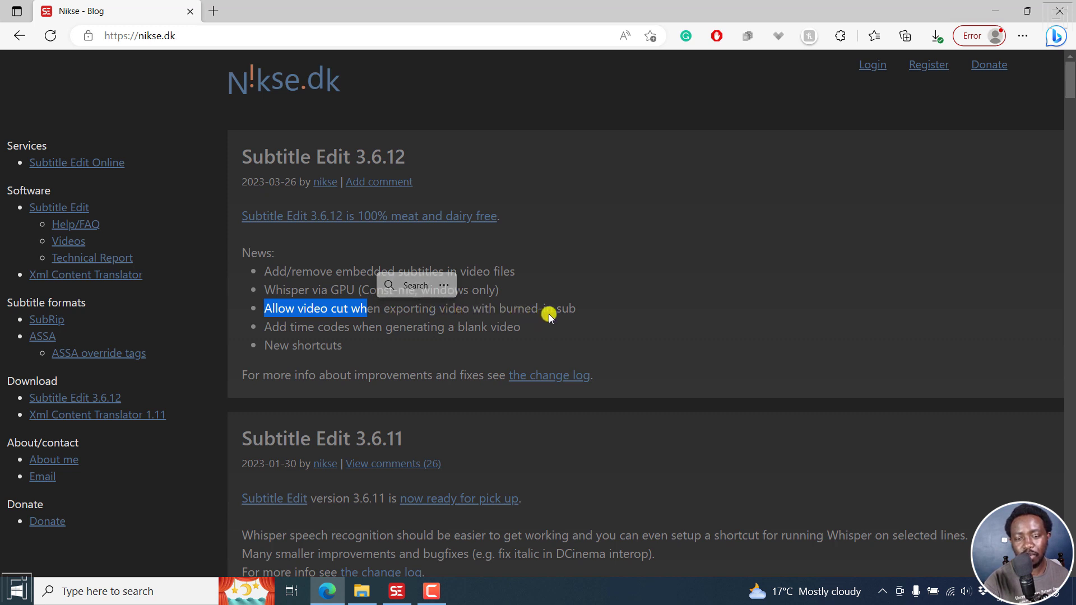
left_click(548, 312)
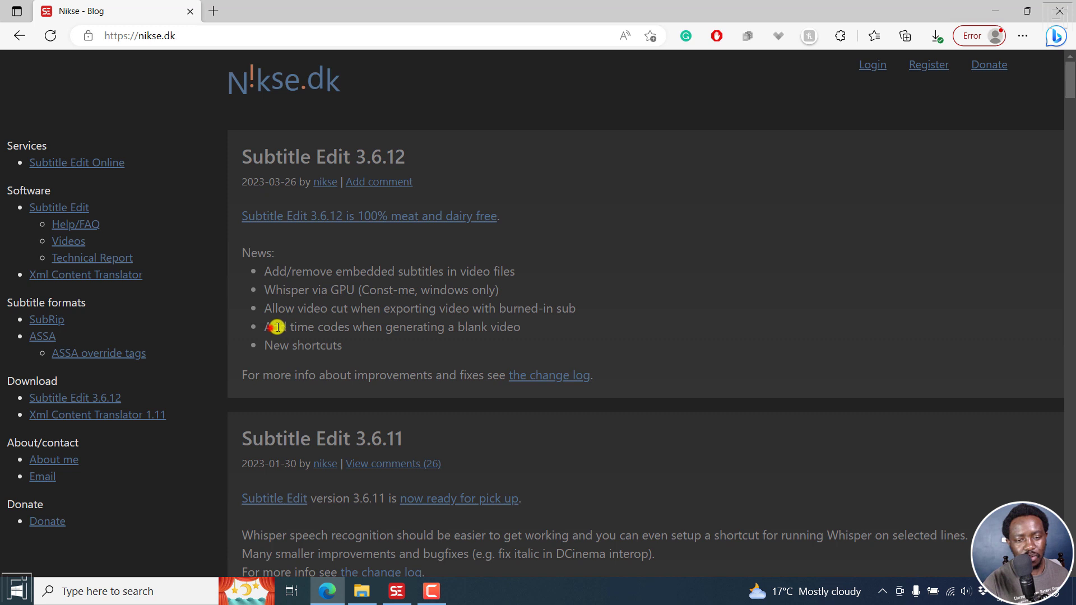
left_click_drag(277, 327, 492, 324)
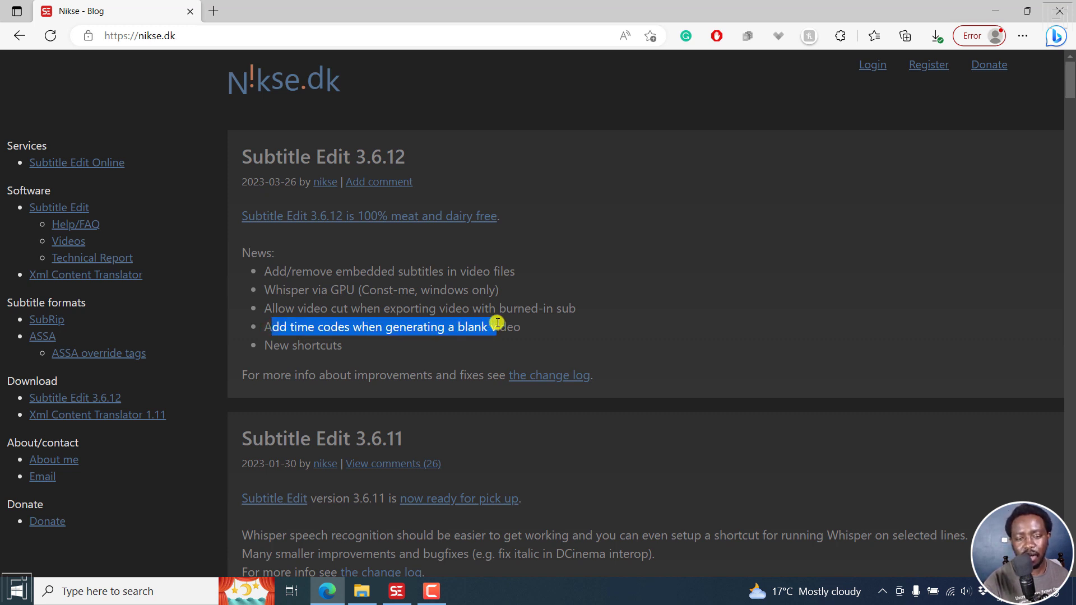
left_click(283, 346)
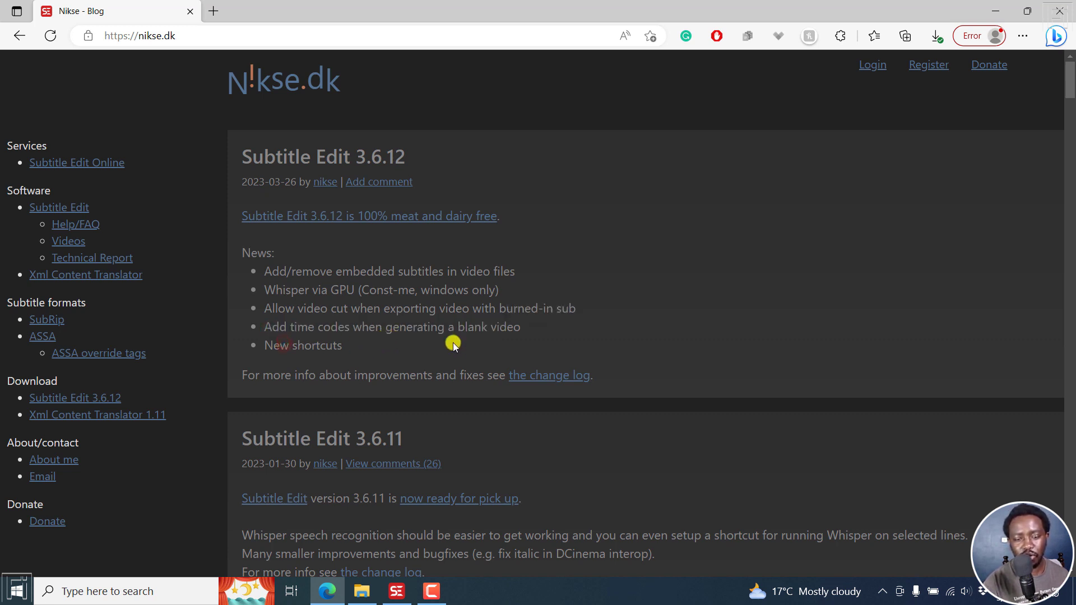
left_click(396, 591)
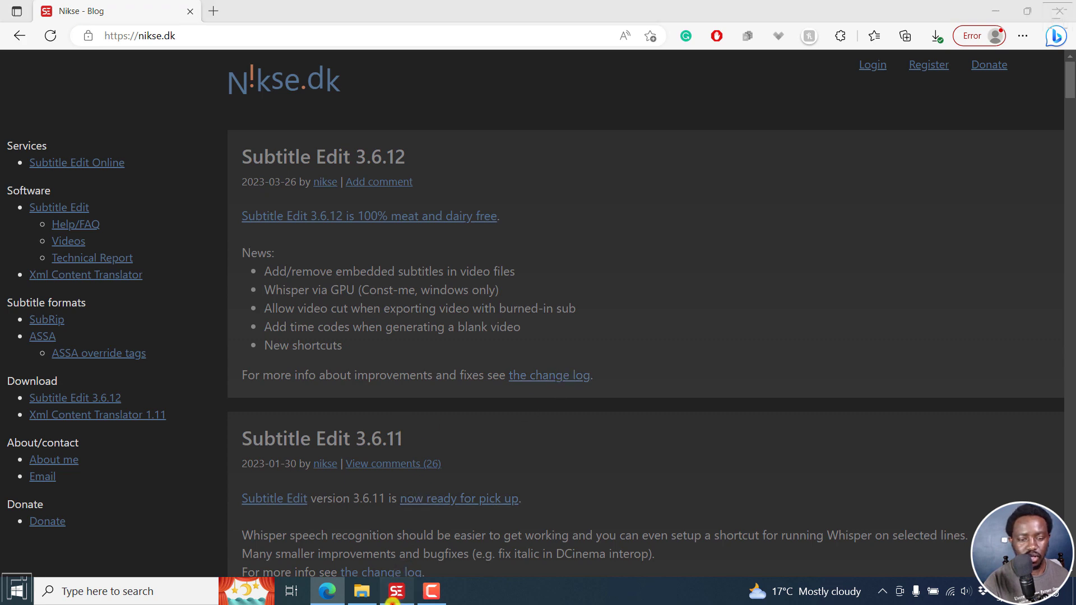
left_click(433, 25)
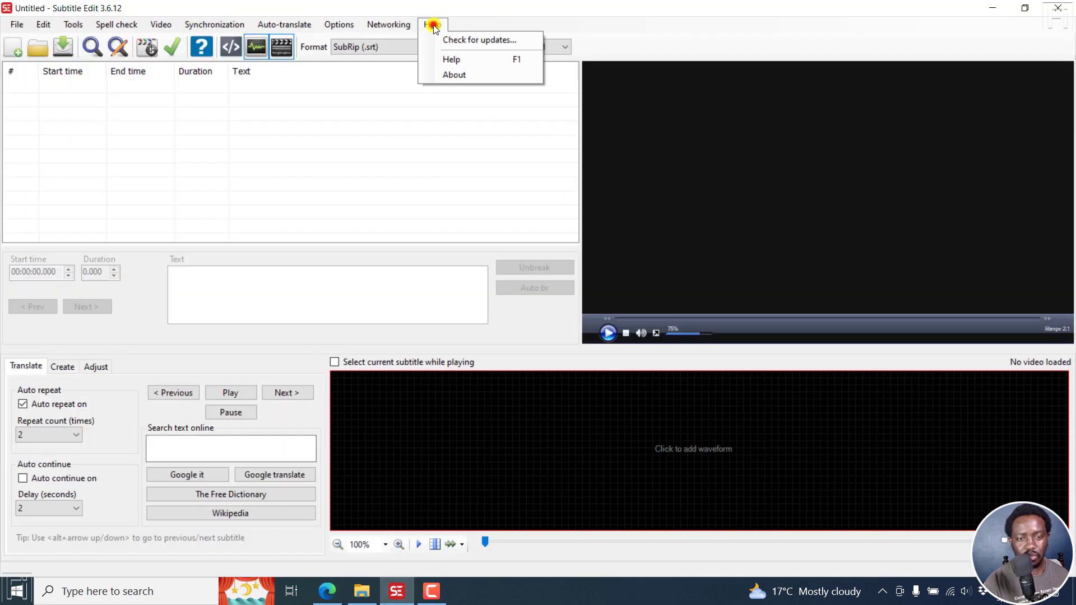
left_click(454, 75)
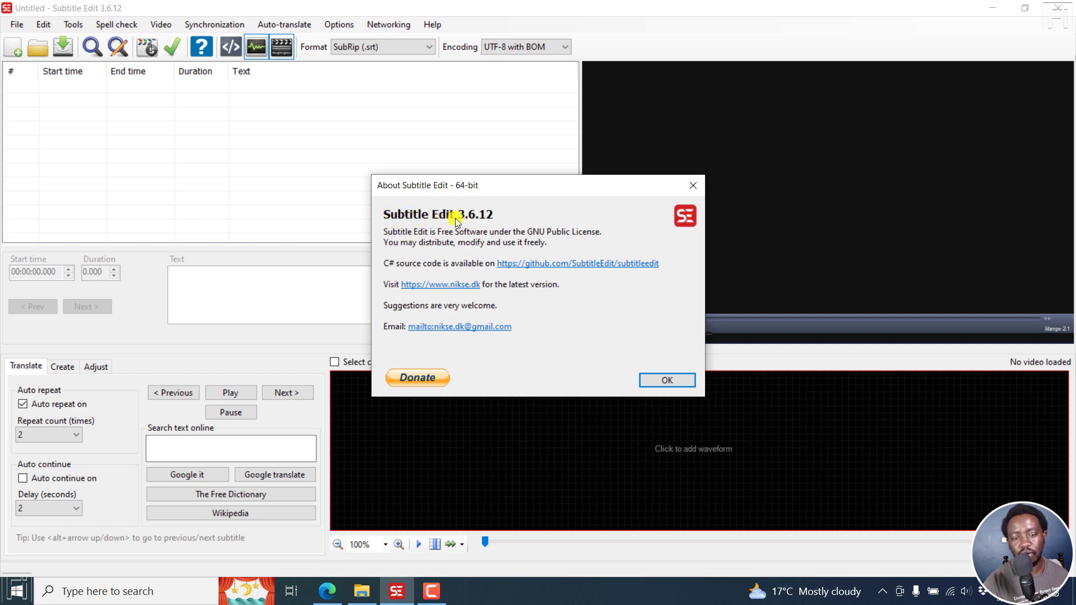
left_click(693, 185)
left_click(161, 25)
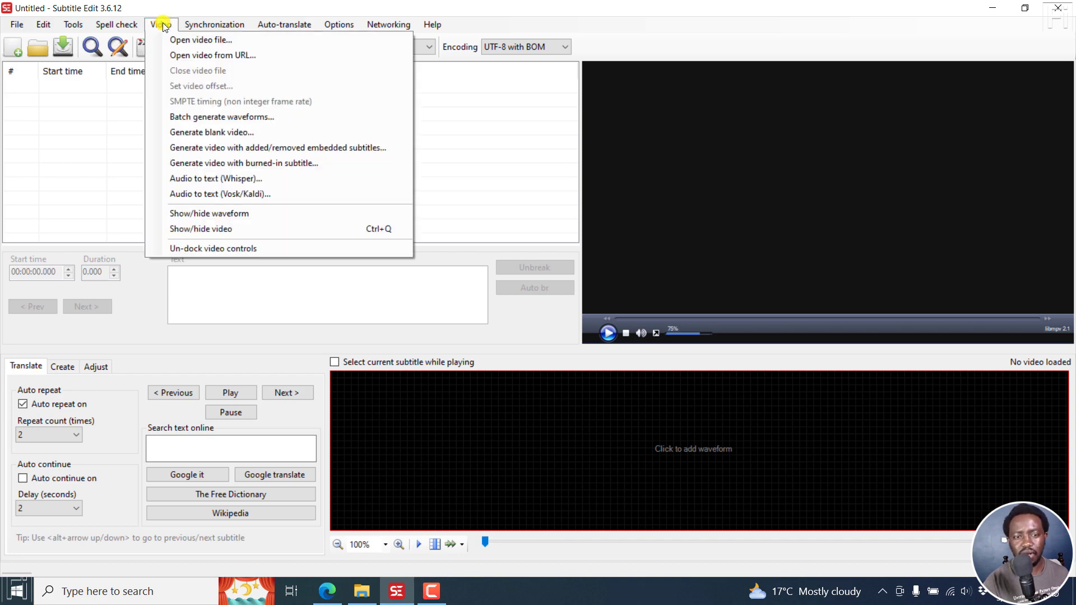
left_click(354, 39)
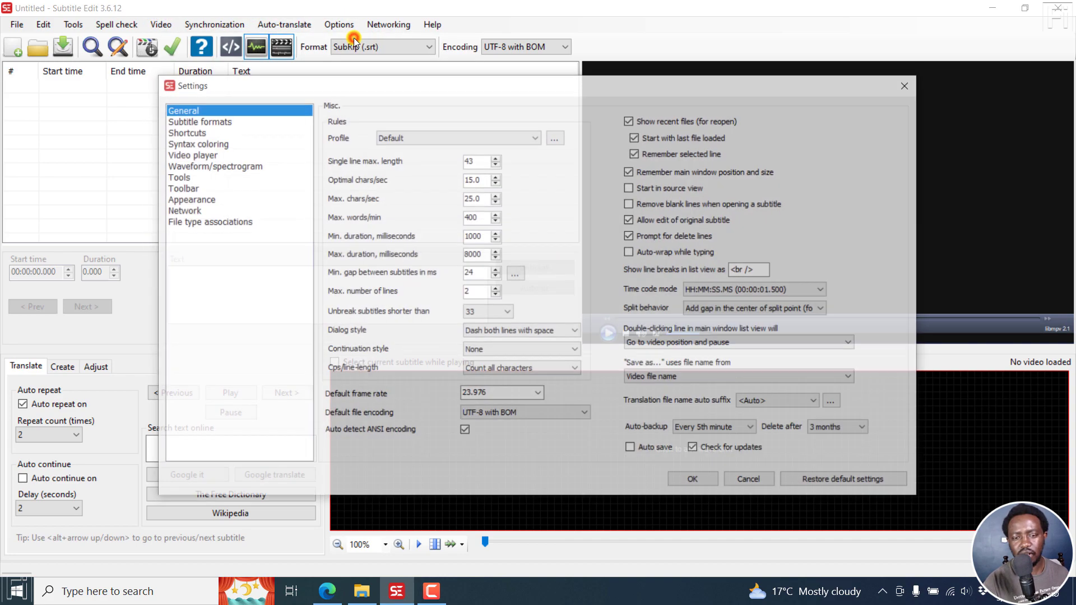
left_click(180, 153)
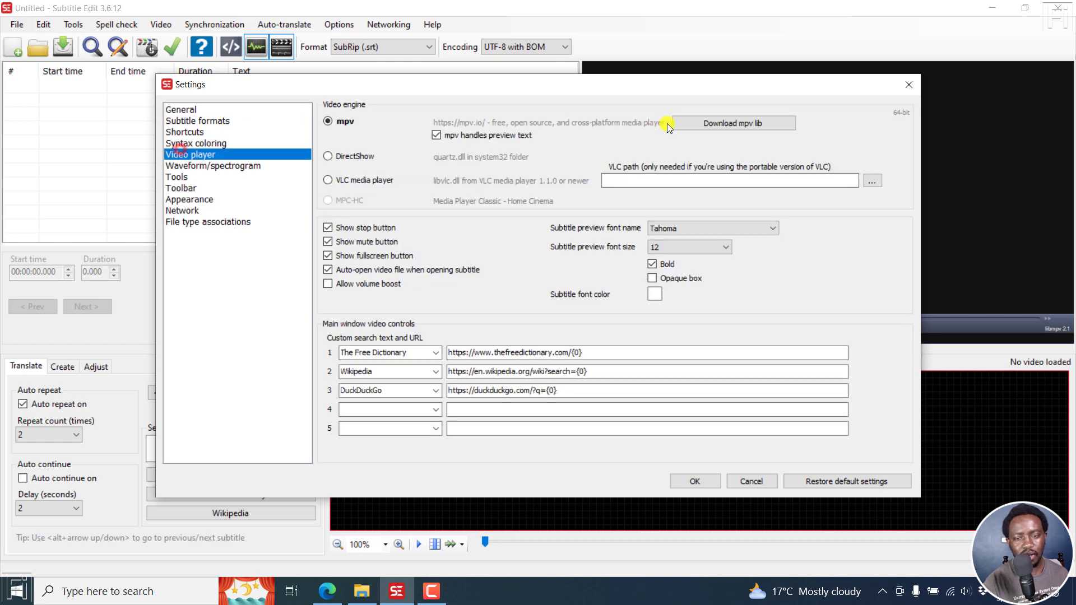
left_click(907, 86)
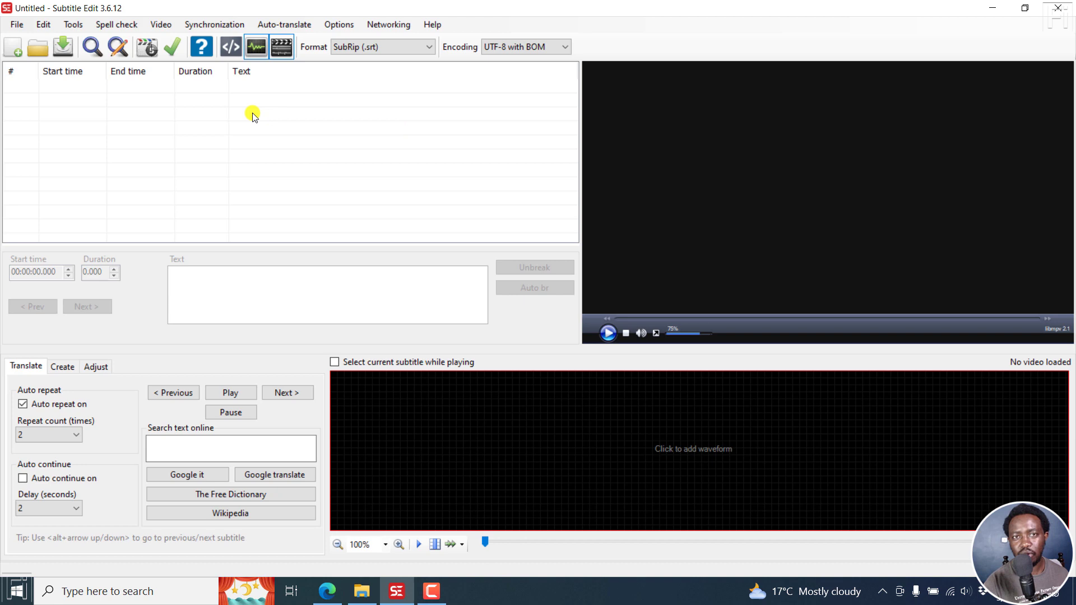
Load '[UPDATE] Easily Download YouTube Subtitles as Transcripts.mp4' and open Audio to text (Whisper).
left_click(160, 25)
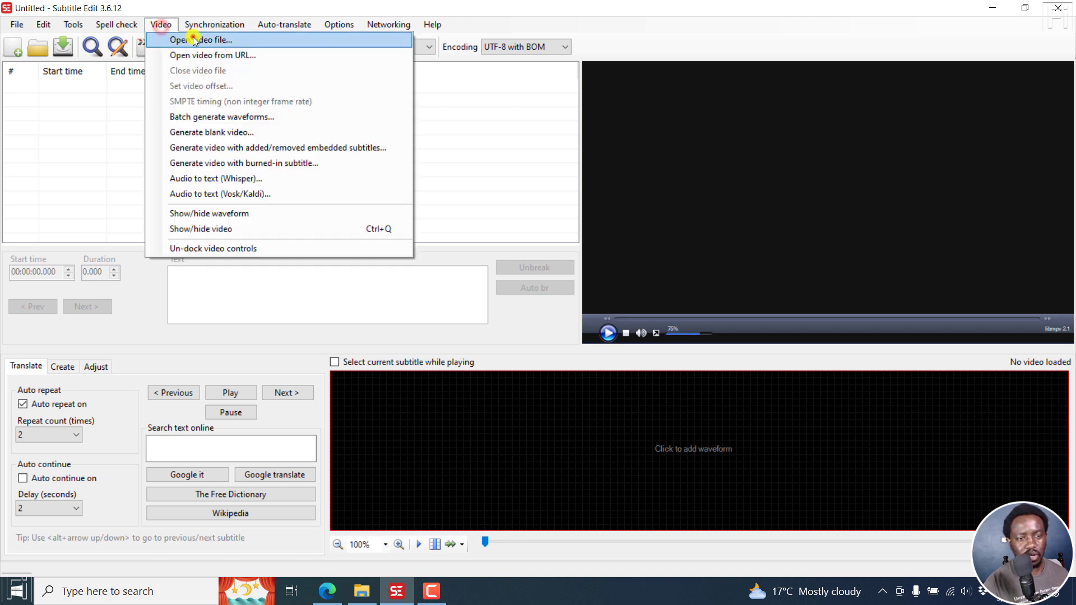
left_click(185, 40)
left_click(157, 120)
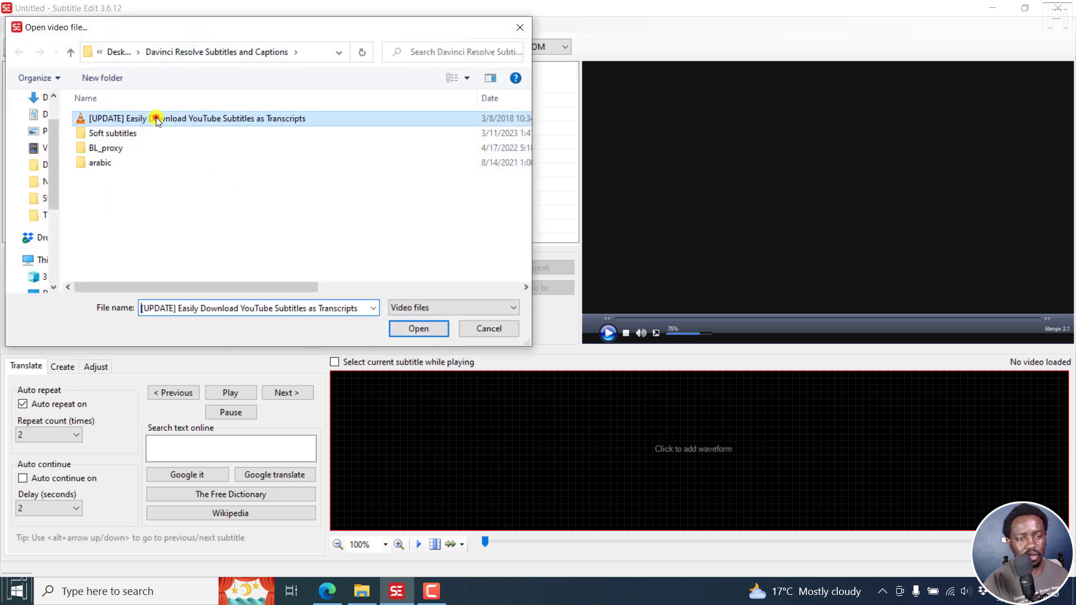
left_click(418, 329)
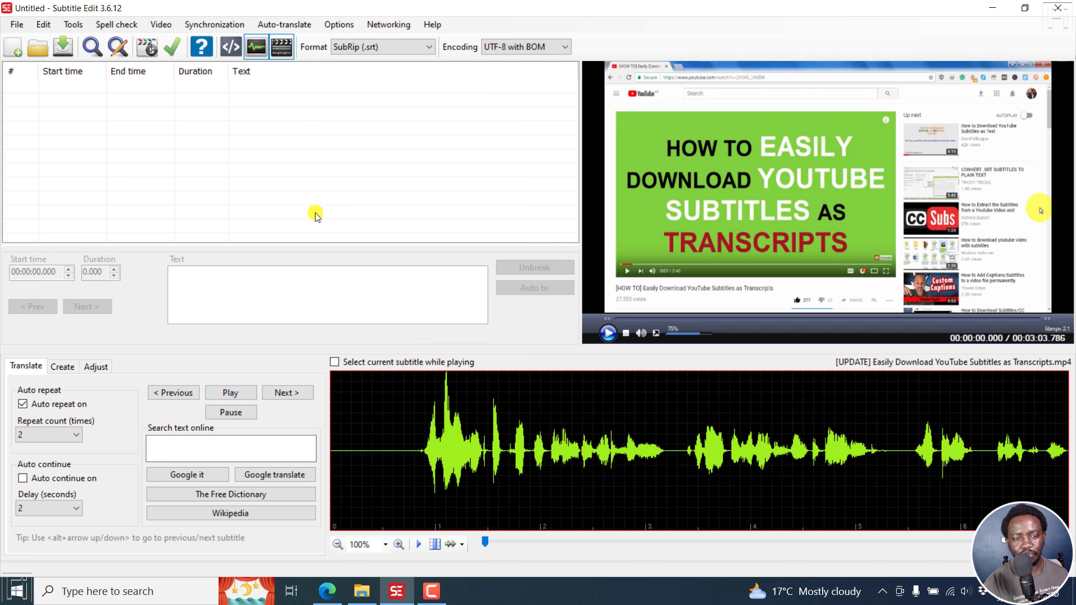
left_click(156, 23)
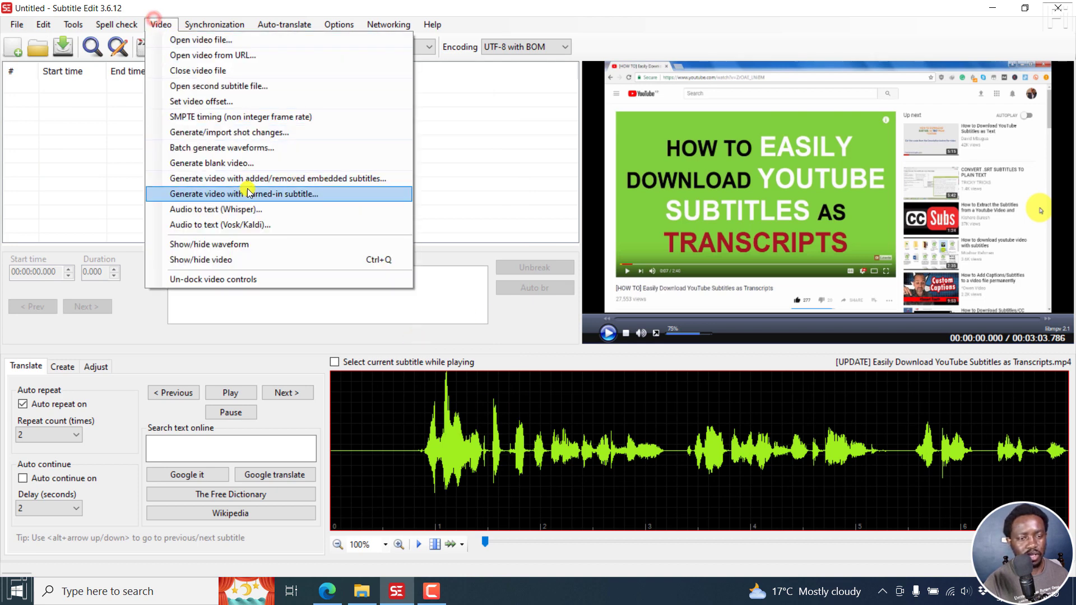
left_click(210, 209)
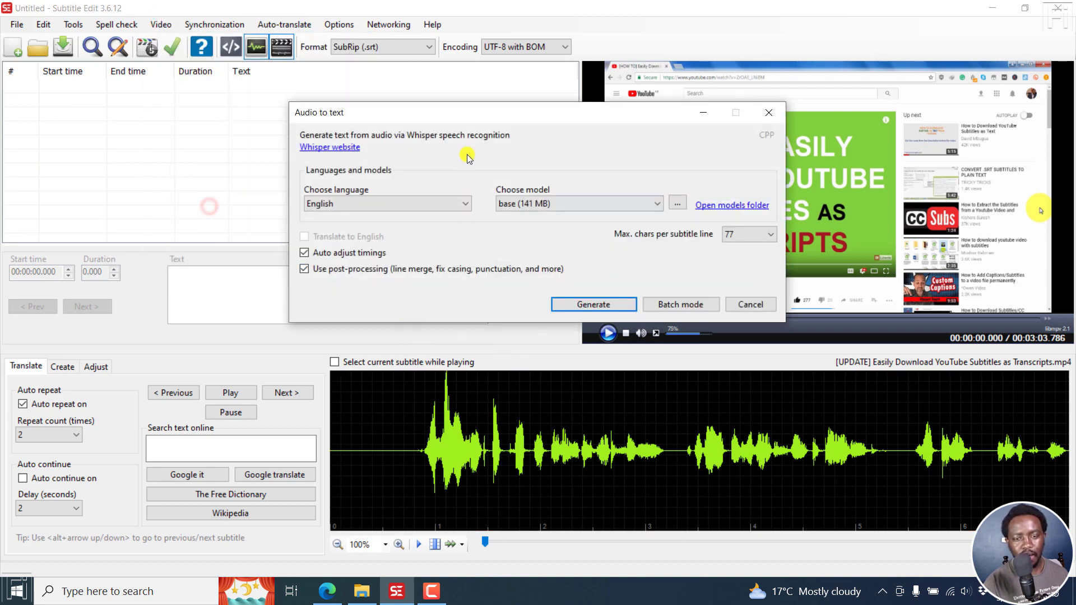
Try the Whisper engines, then choose Whisper Const-me (GPU) and accept its download.
right_click(630, 139)
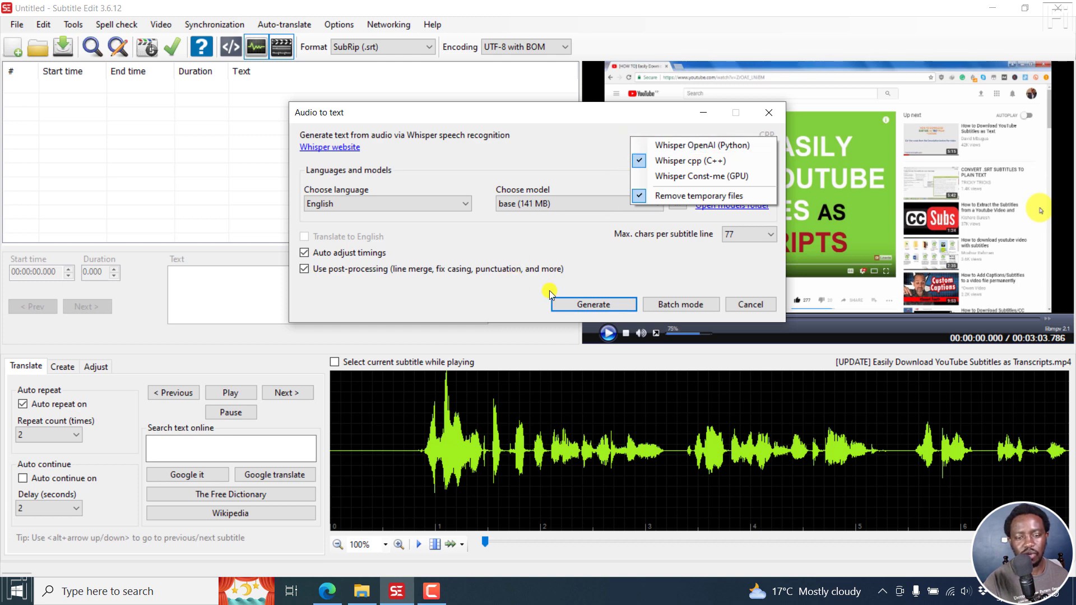
left_click(442, 301)
right_click(442, 301)
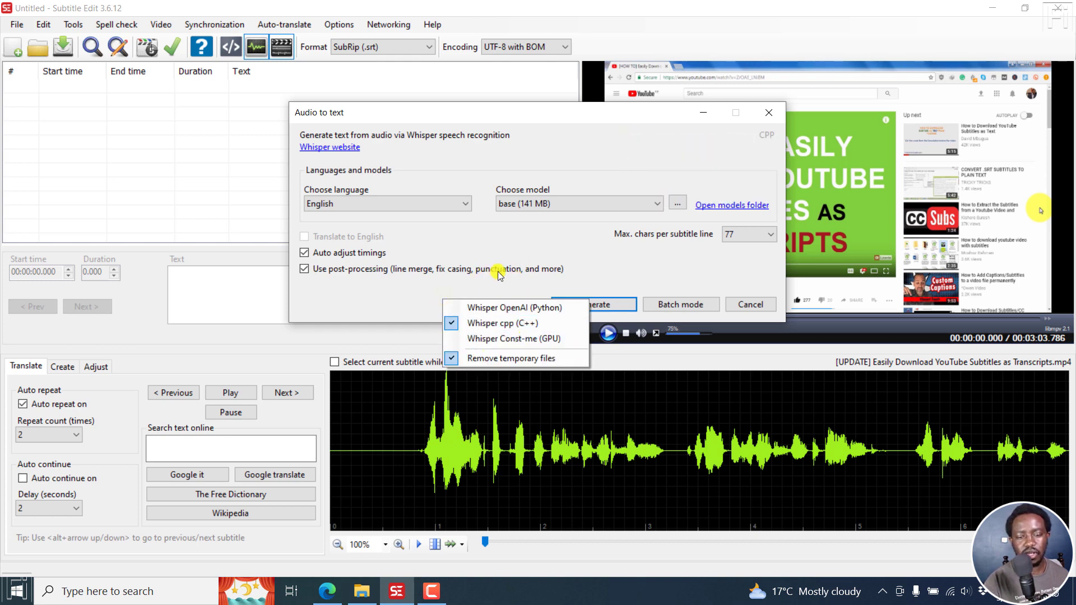
right_click(624, 138)
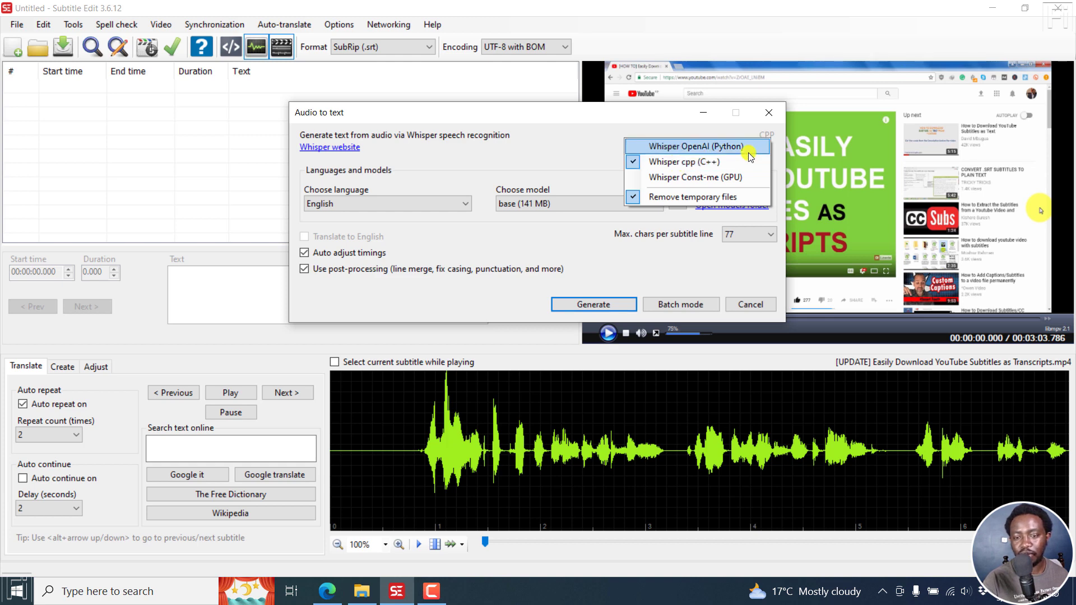
left_click(584, 139)
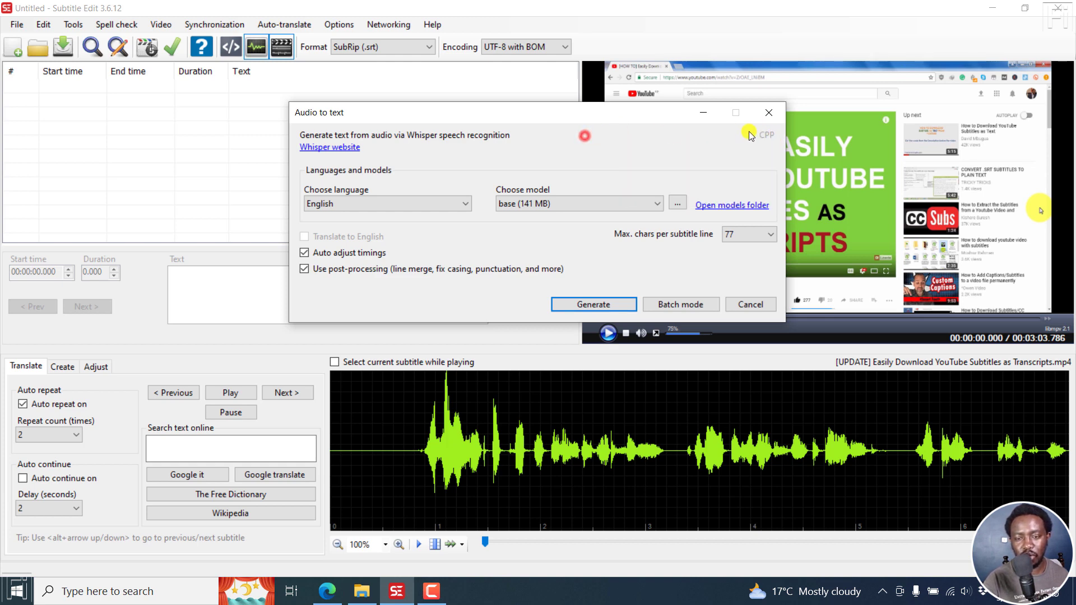
right_click(661, 146)
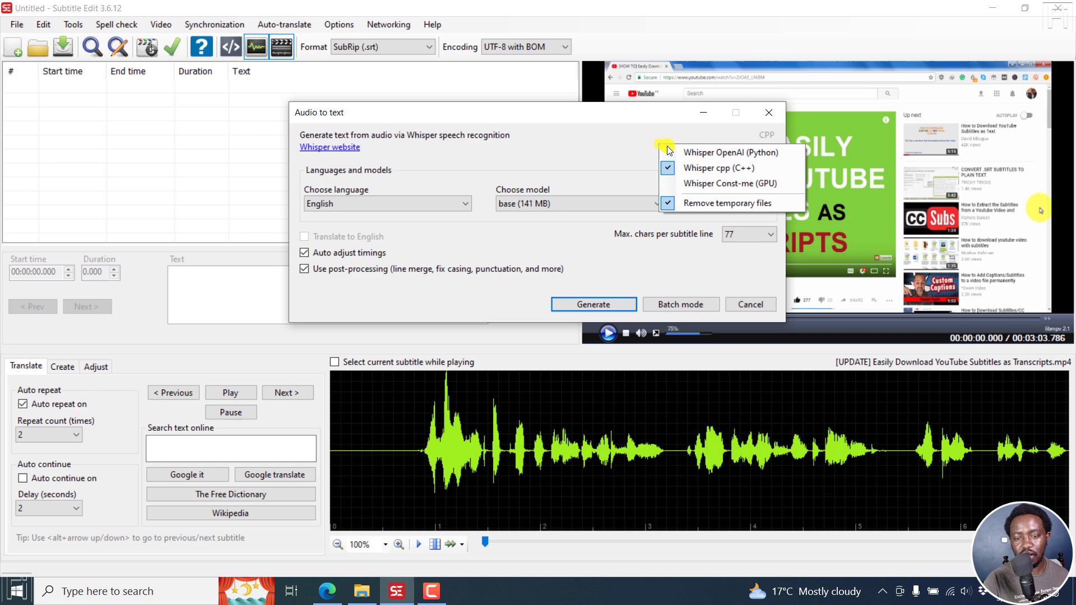
left_click(679, 149)
right_click(622, 137)
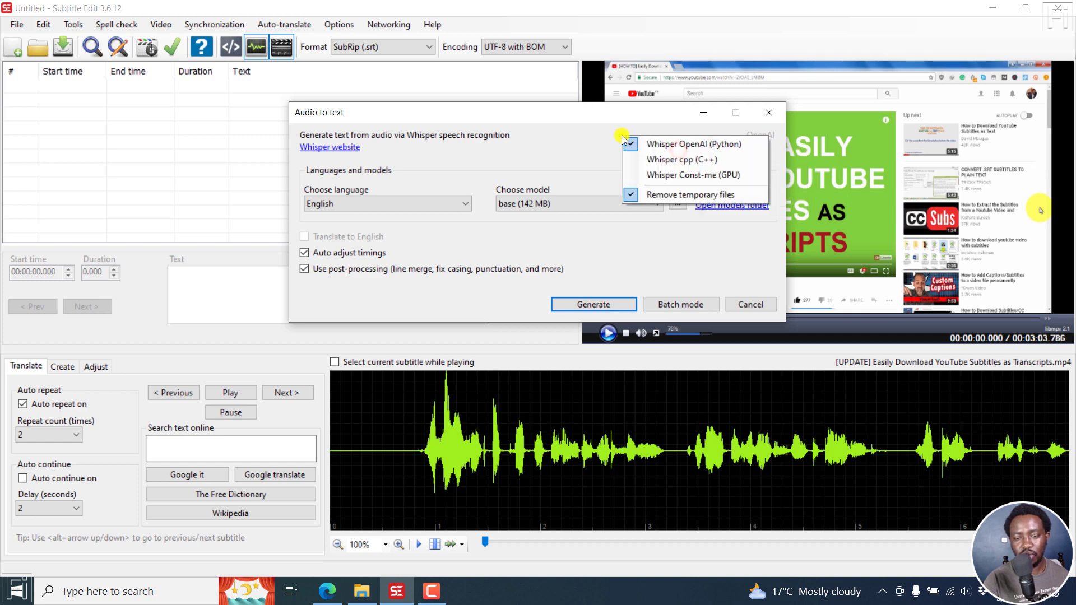
left_click(669, 161)
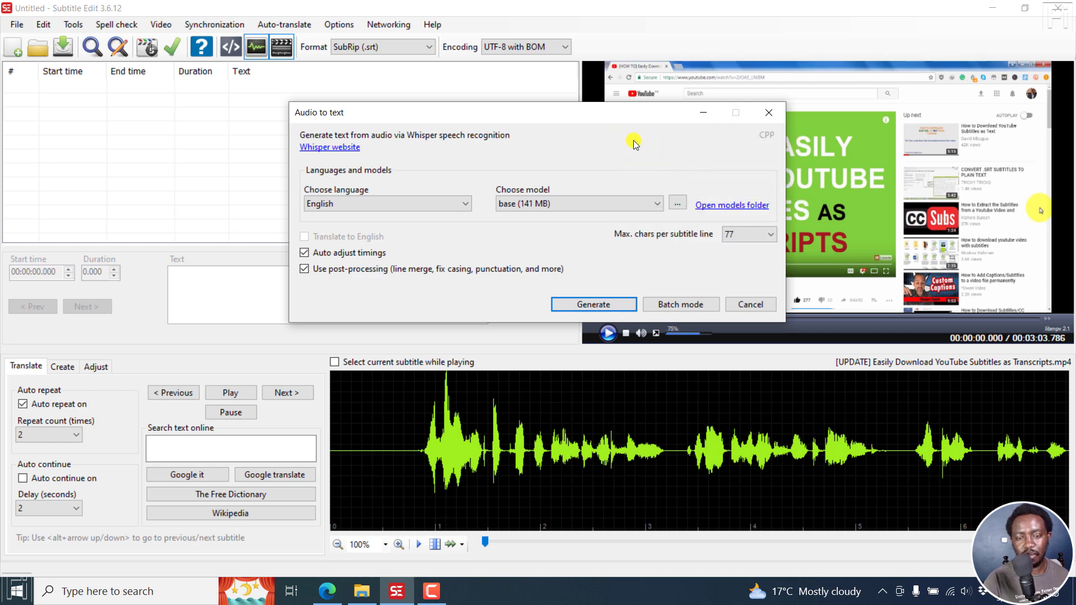
right_click(633, 140)
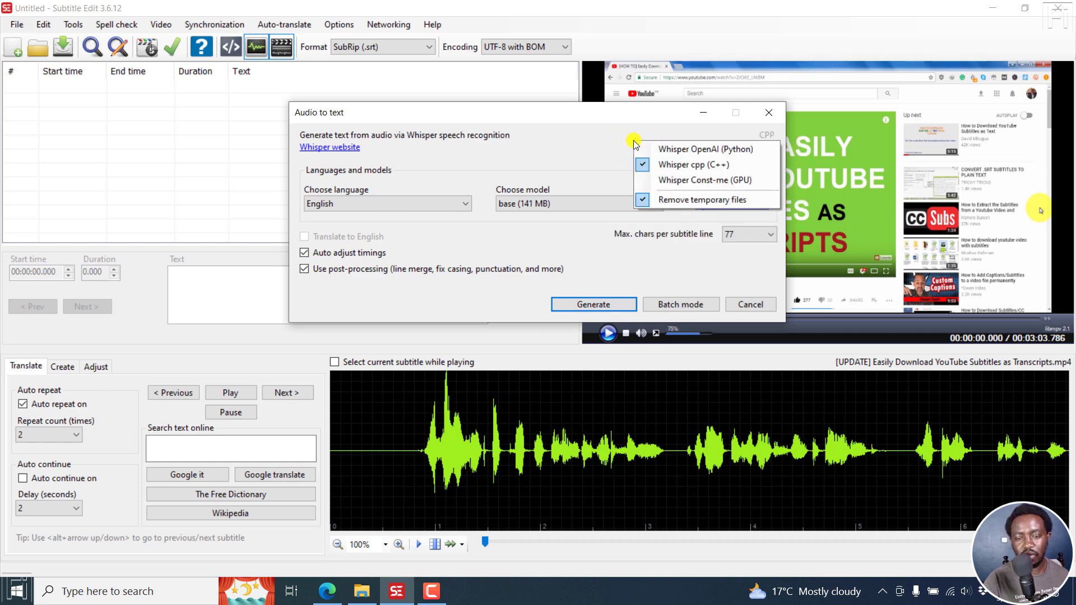
left_click(670, 181)
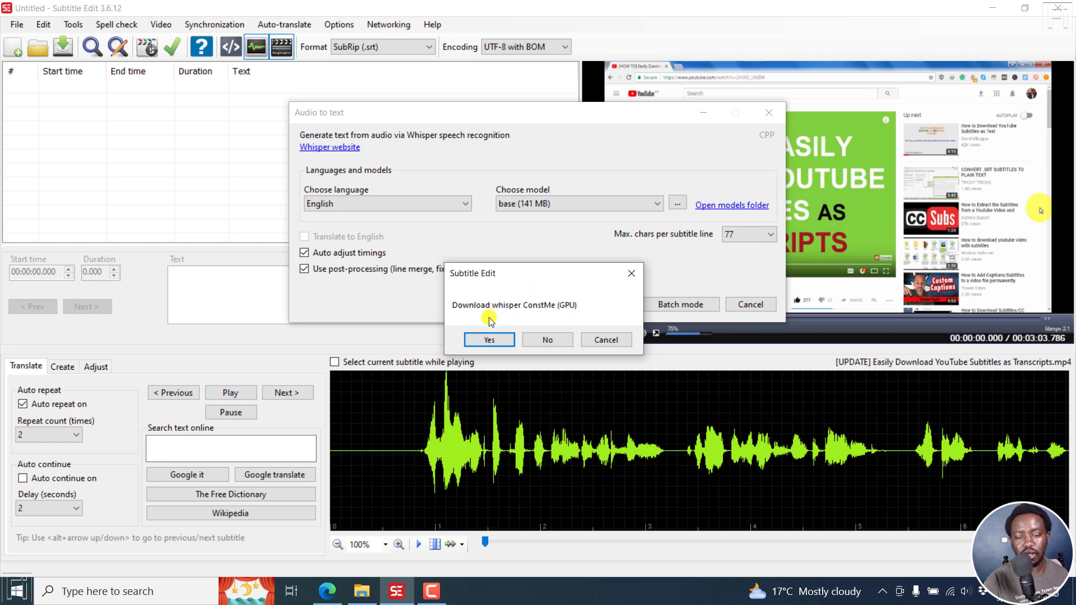
left_click(490, 340)
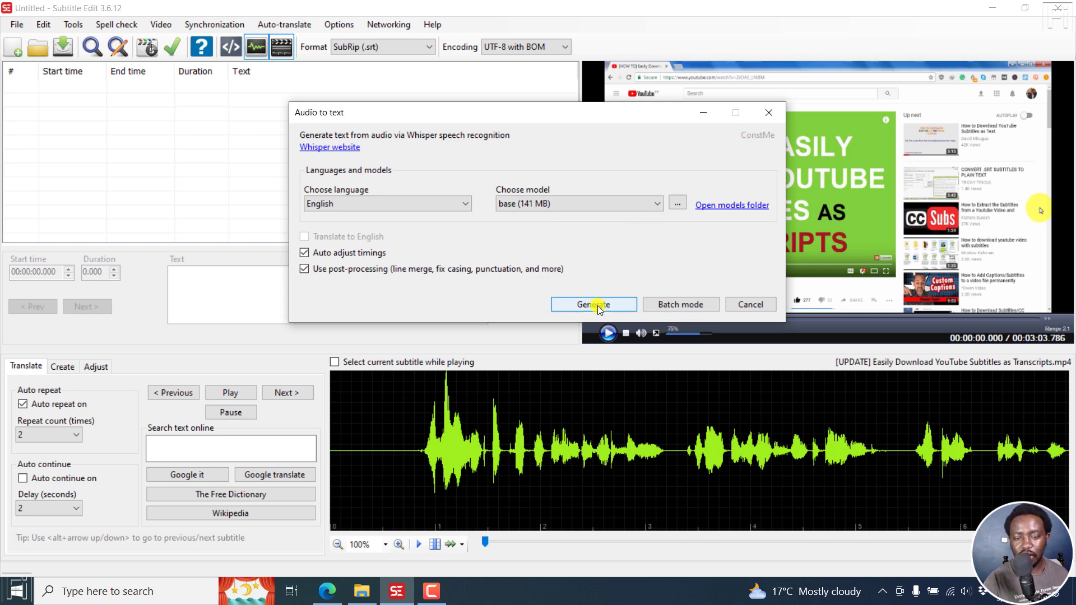
Generate the Whisper transcription, then briefly open and close the embedded-subtitles video tool.
left_click(594, 304)
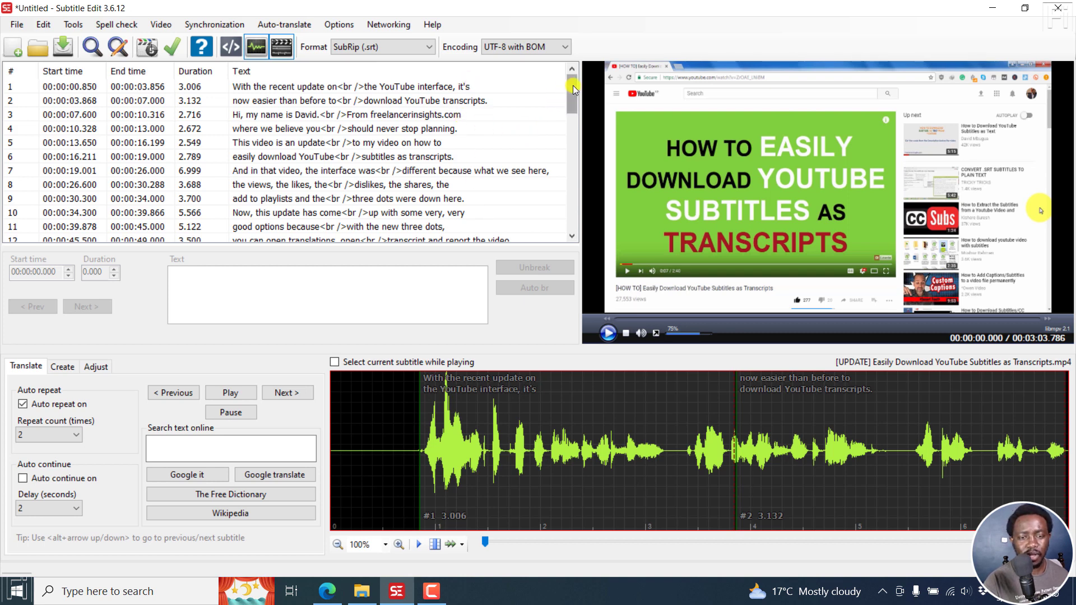
mouse_move(576, 90)
left_mouse_down()
mouse_move(565, 212)
mouse_move(564, 87)
left_mouse_up()
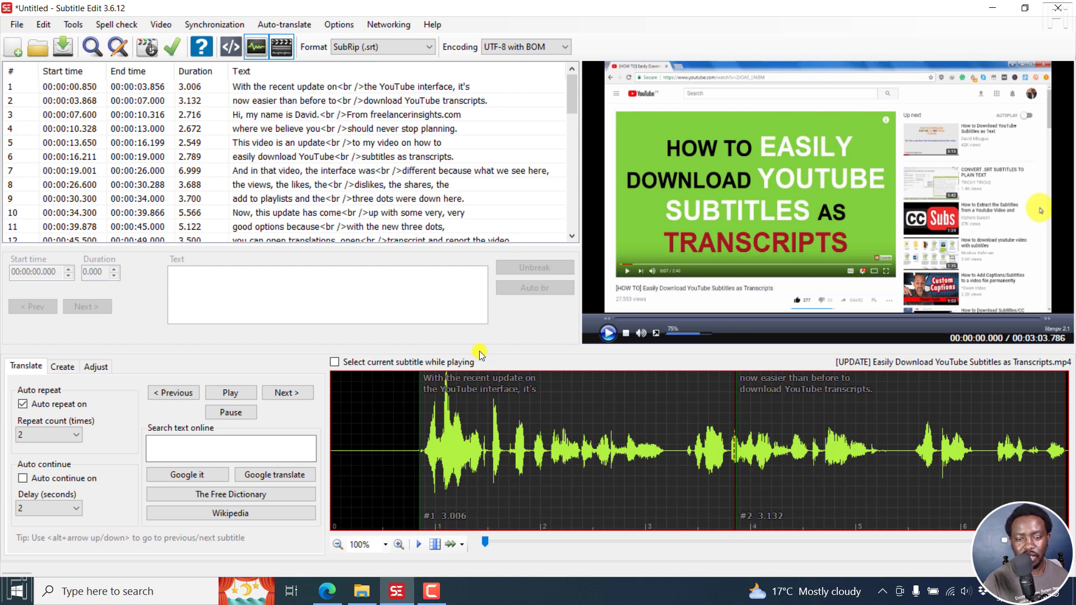
left_click(161, 25)
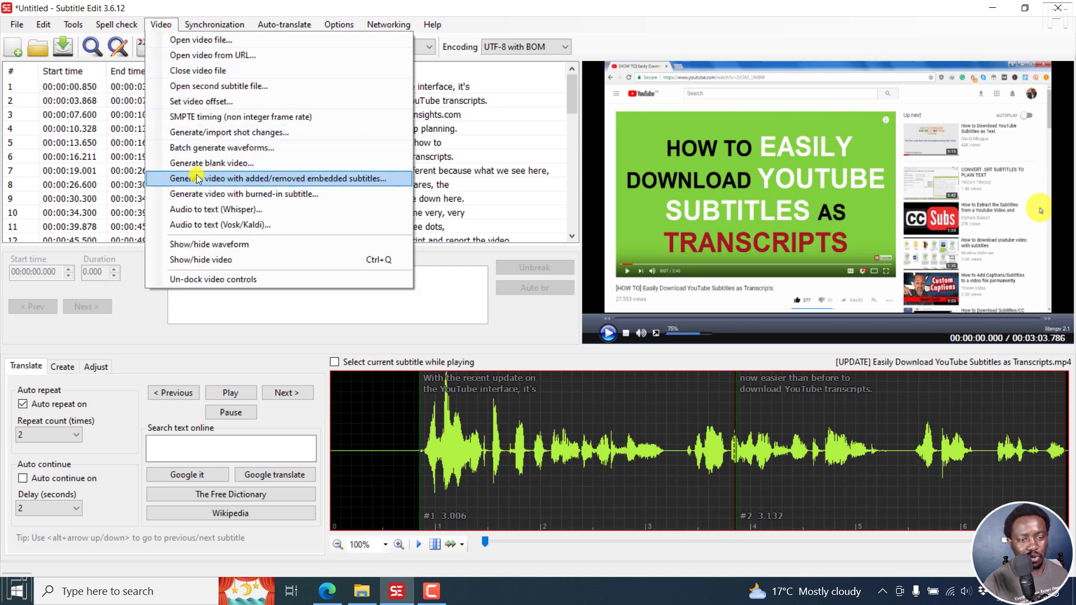
left_click(267, 180)
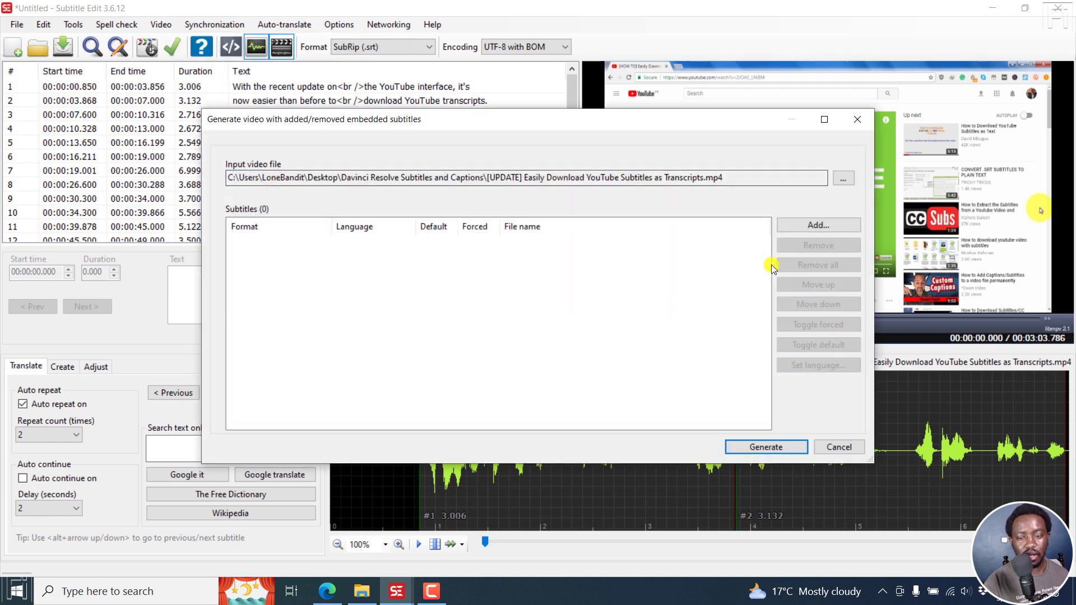
left_click(857, 122)
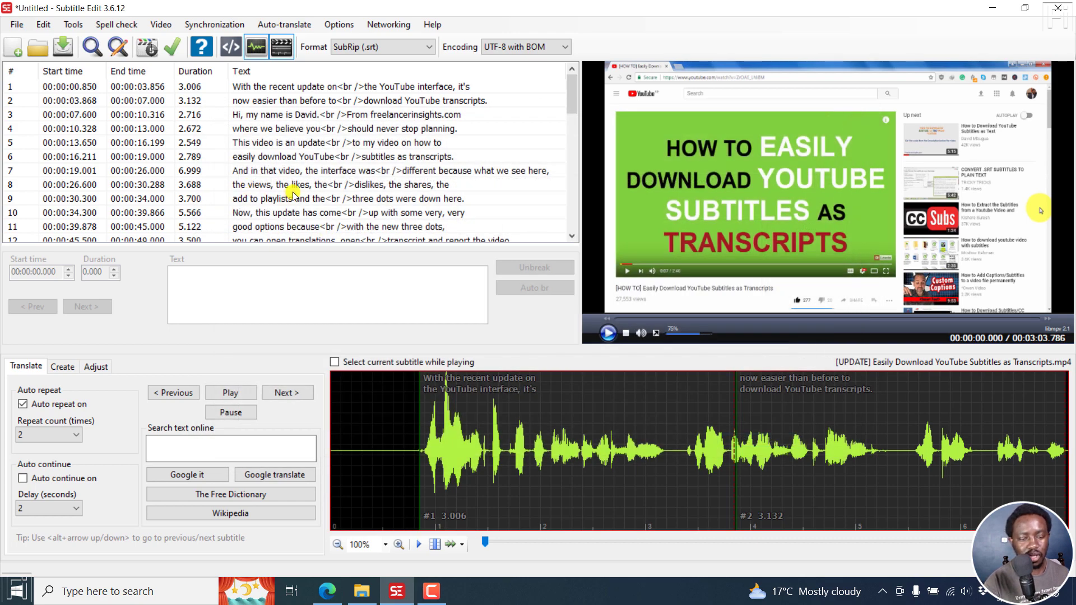
Save the transcribed subtitles as 'Samplee Whisper GPU.srt'.
key("ctrl+shift+s")
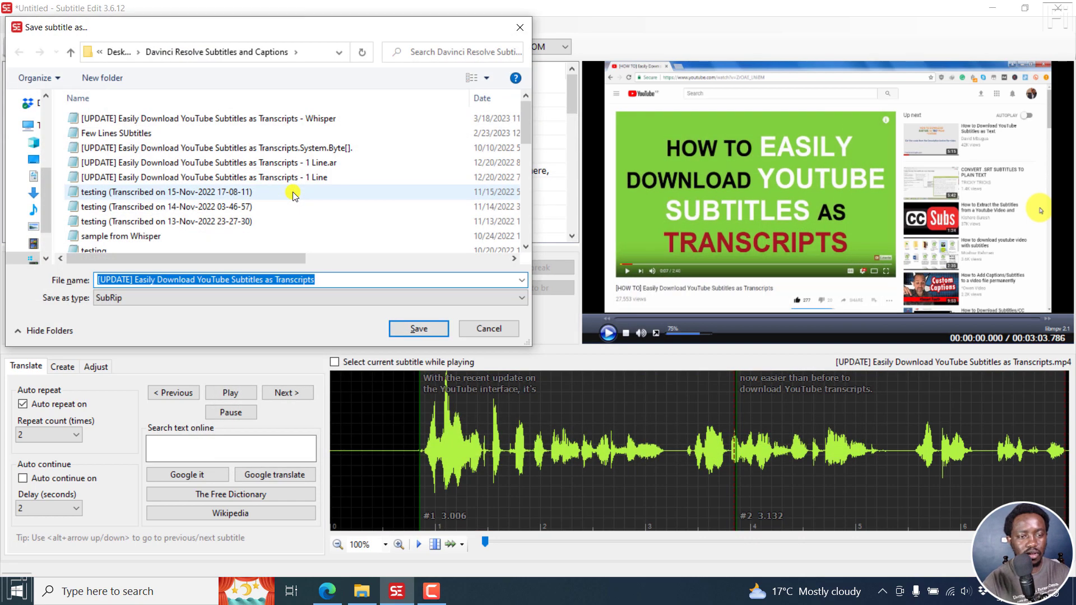
type("Samplee Whisper GPU")
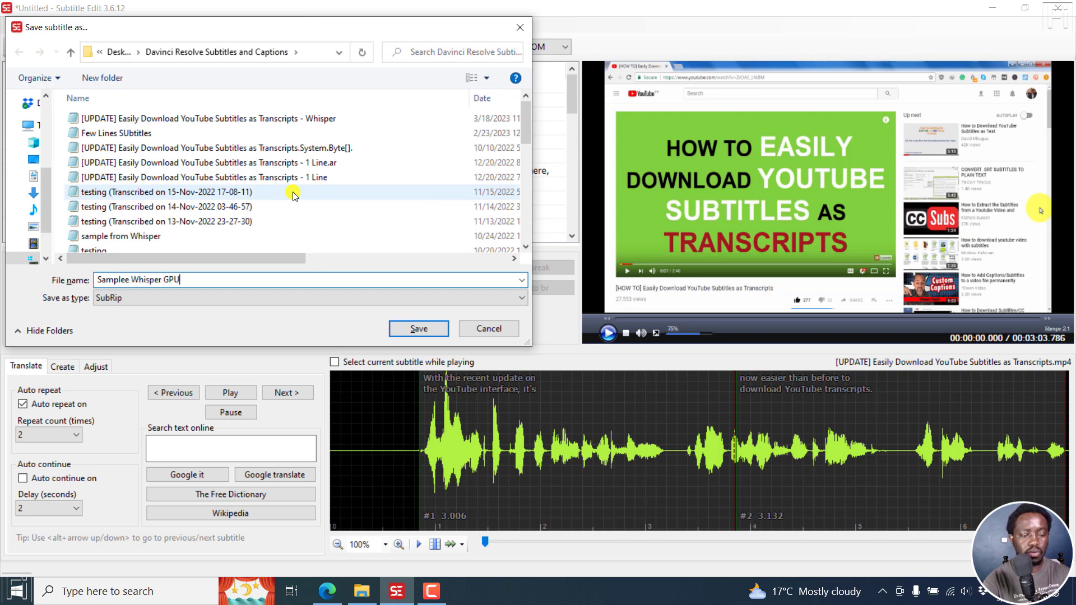
key("Return")
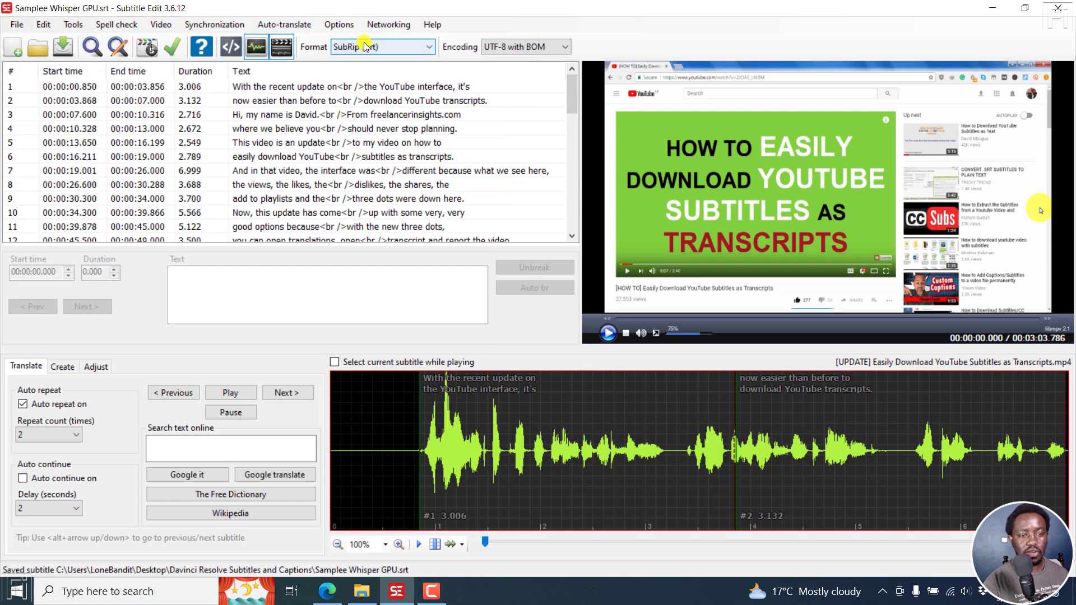
left_click(161, 24)
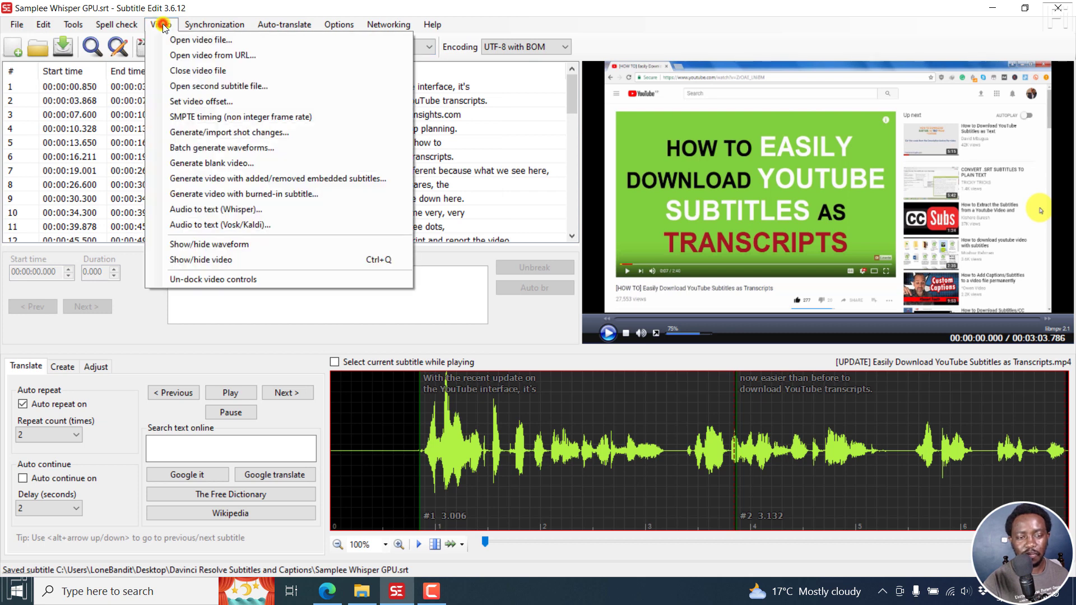
Open the embedded-subtitles video generator, select the English SubRip track and start Generate.
left_click(294, 178)
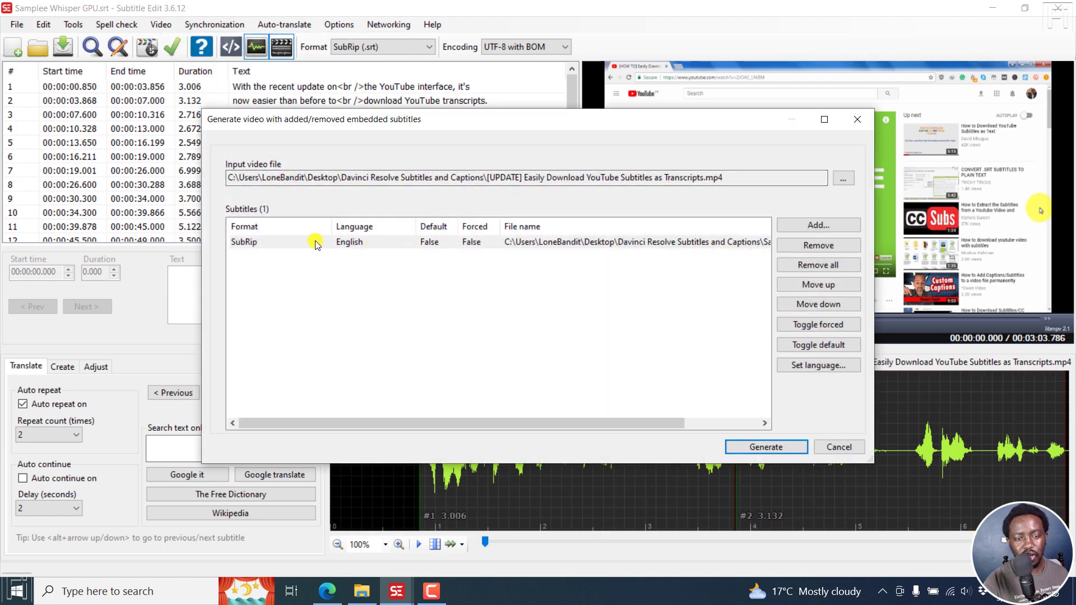
left_click(315, 244)
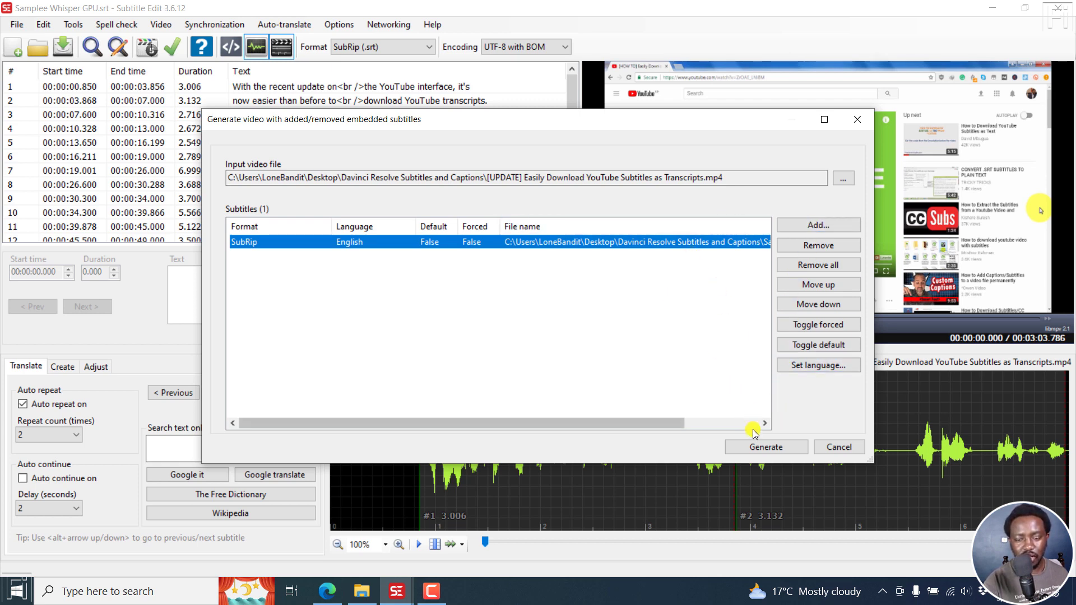
left_click(758, 447)
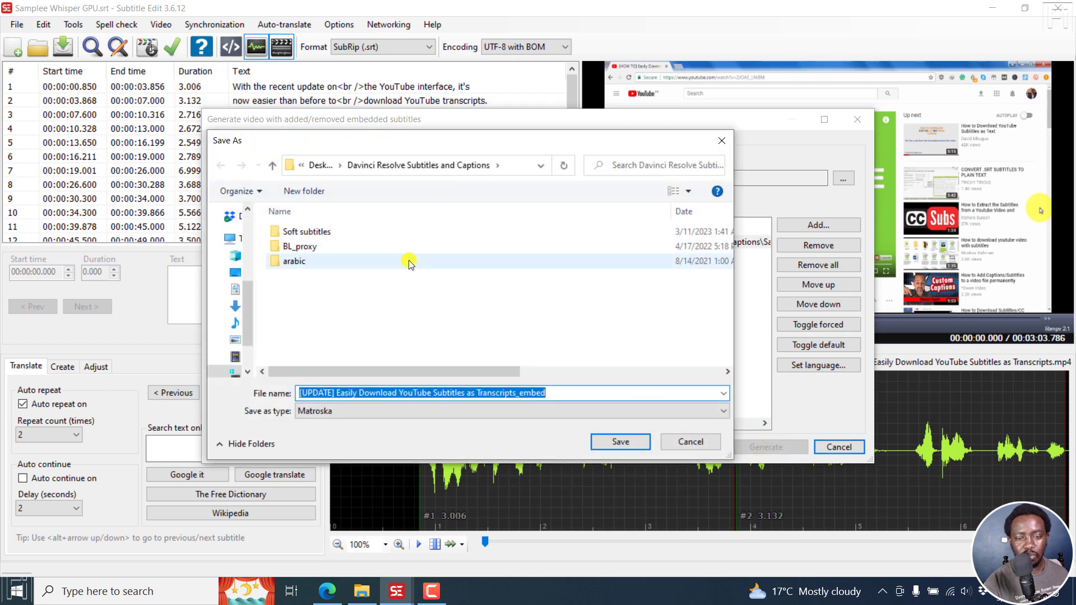
In the save dialog, open Soft subtitles, append '- NE' to the name, keep Matroska.
double_click(302, 231)
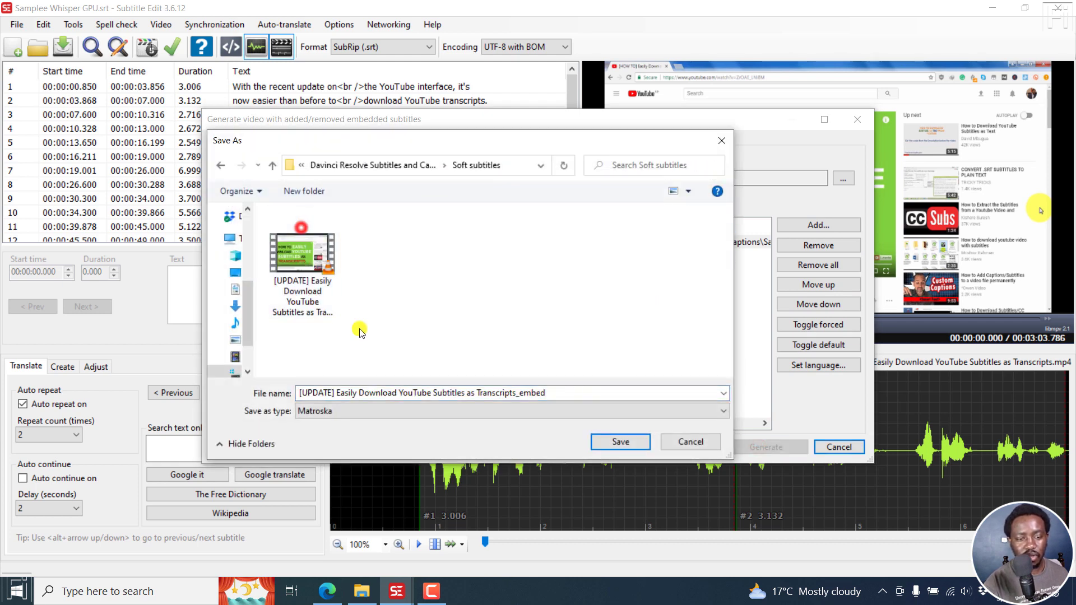
left_click(566, 394)
type("- ")
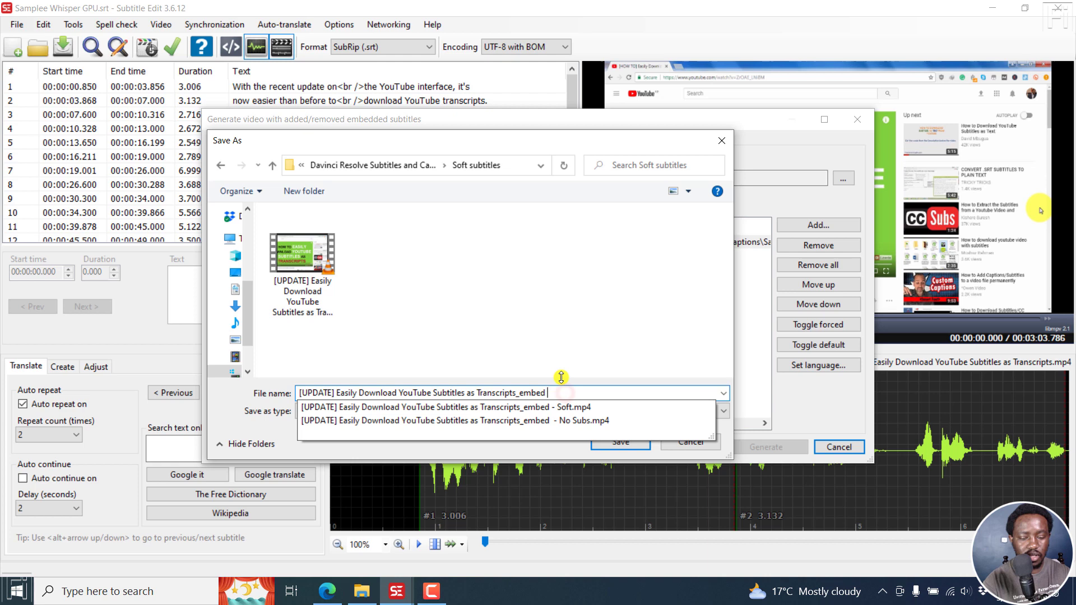
type("NEW")
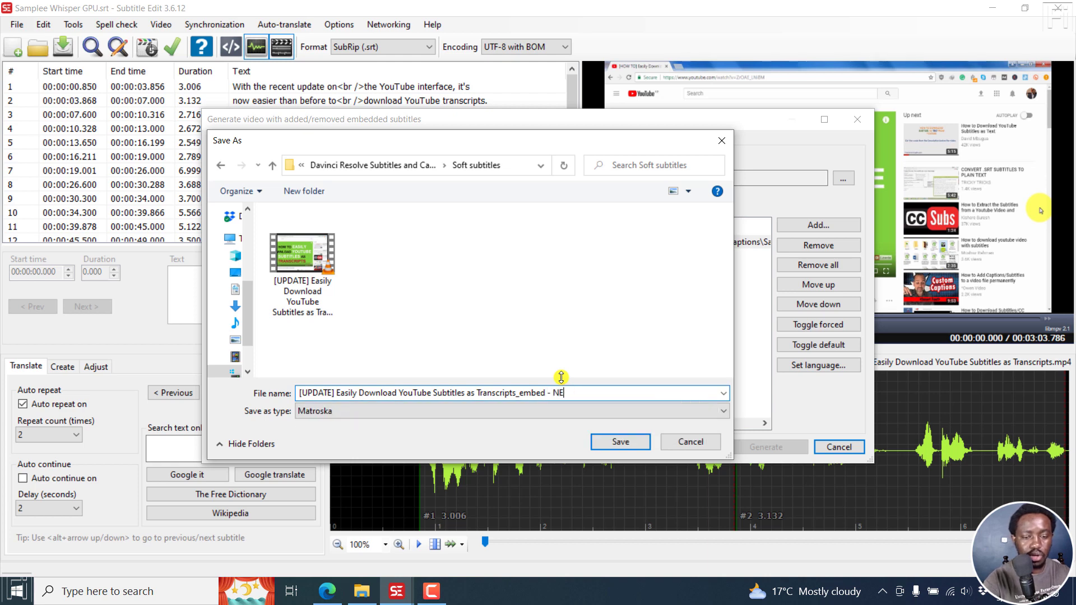
left_click(571, 411)
left_click(310, 428)
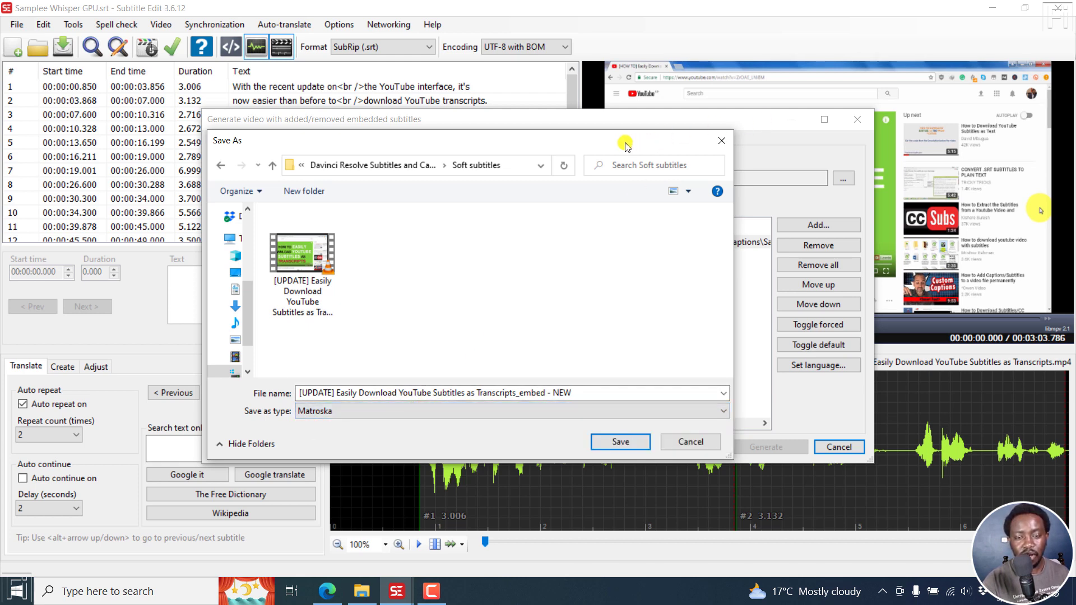
left_click_drag(624, 140, 655, 279)
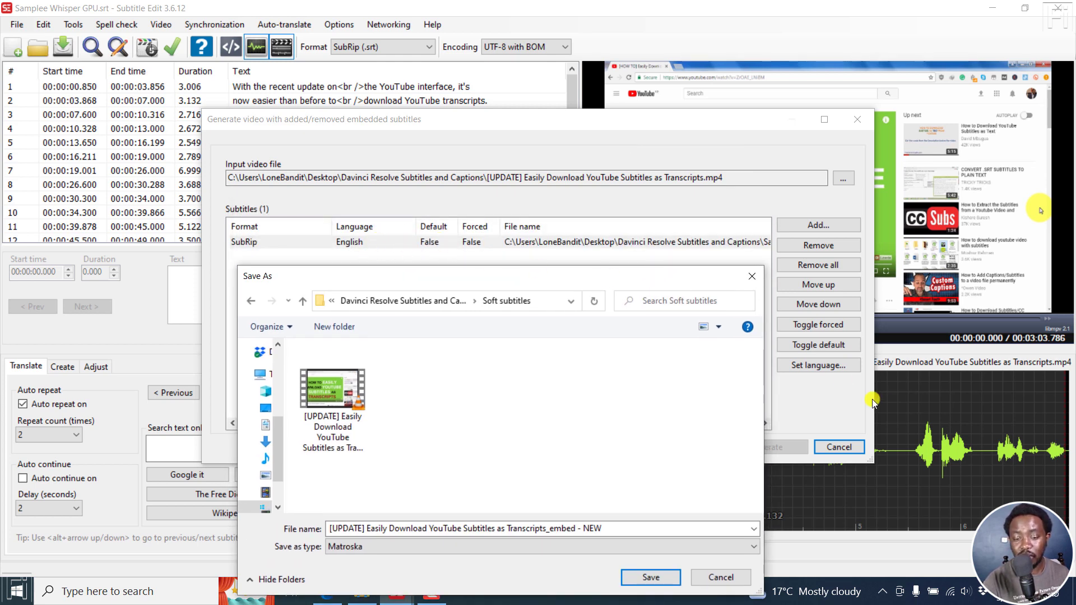
left_click(667, 532)
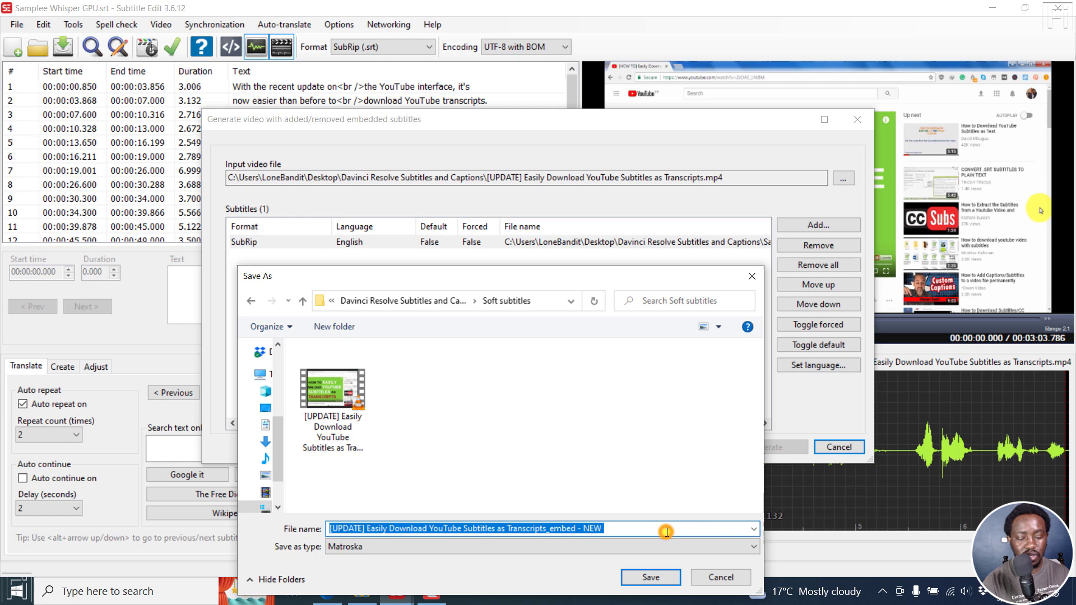
Cancel the save and make the English SubRip track the default track.
left_click(723, 578)
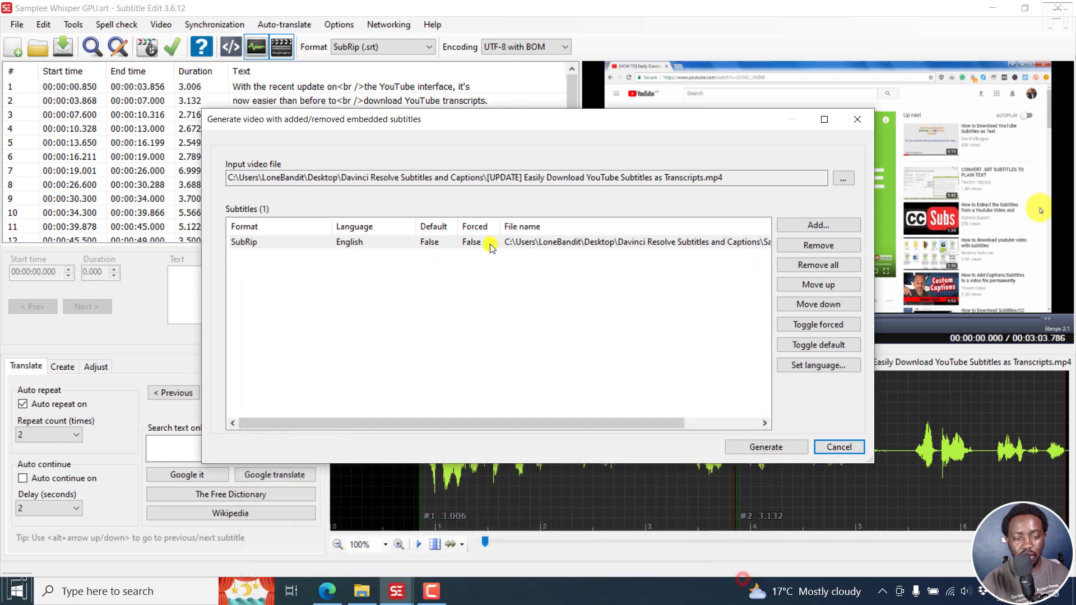
left_click(440, 247)
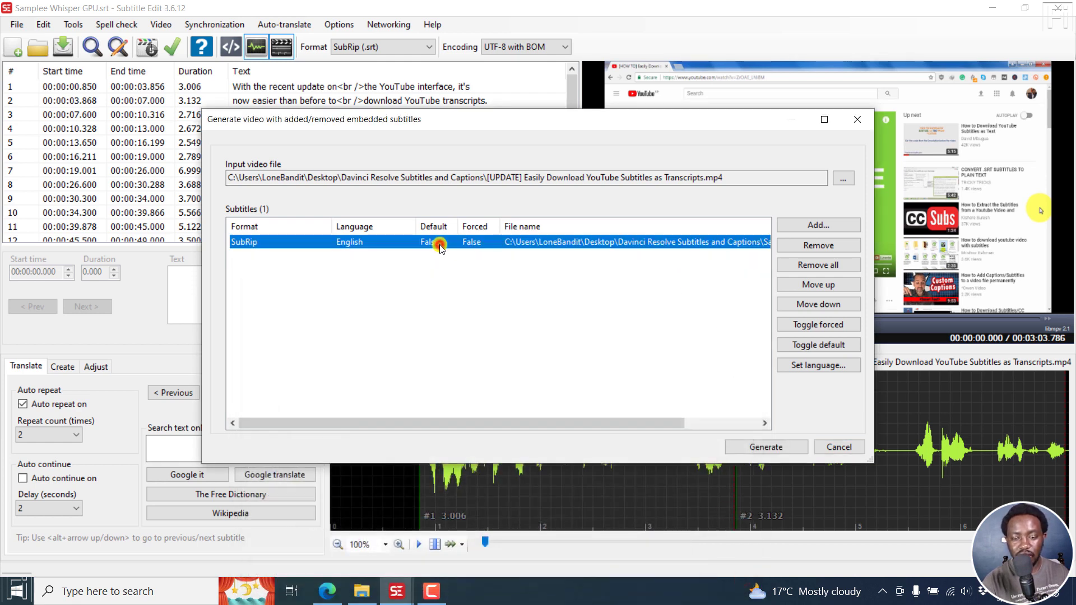
left_click(800, 347)
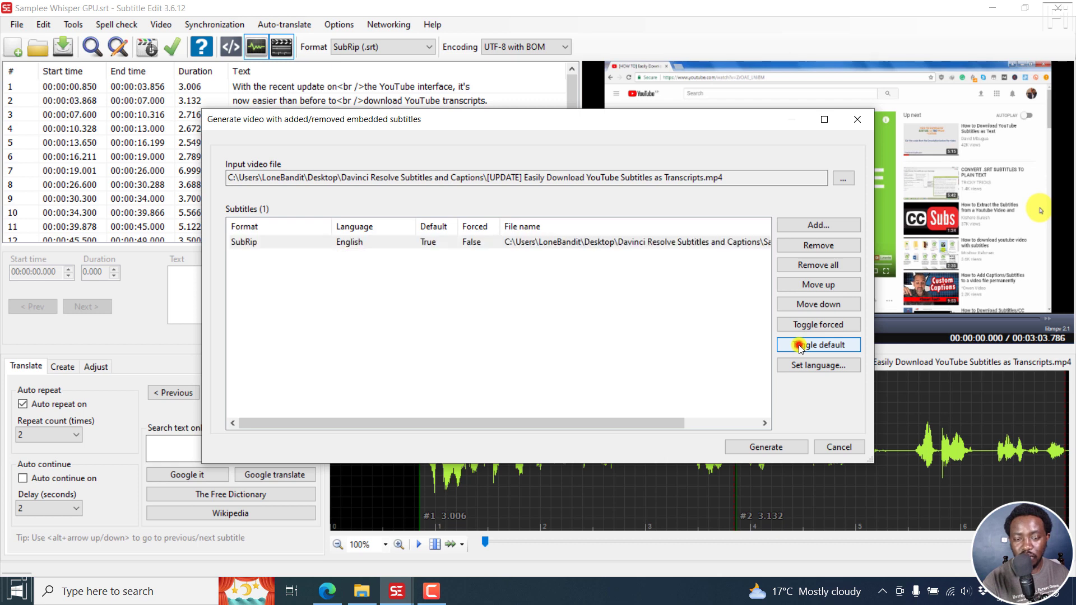
Generate the MKV with ' - NEW' appended to its name, saved in Soft subtitles.
left_click(757, 447)
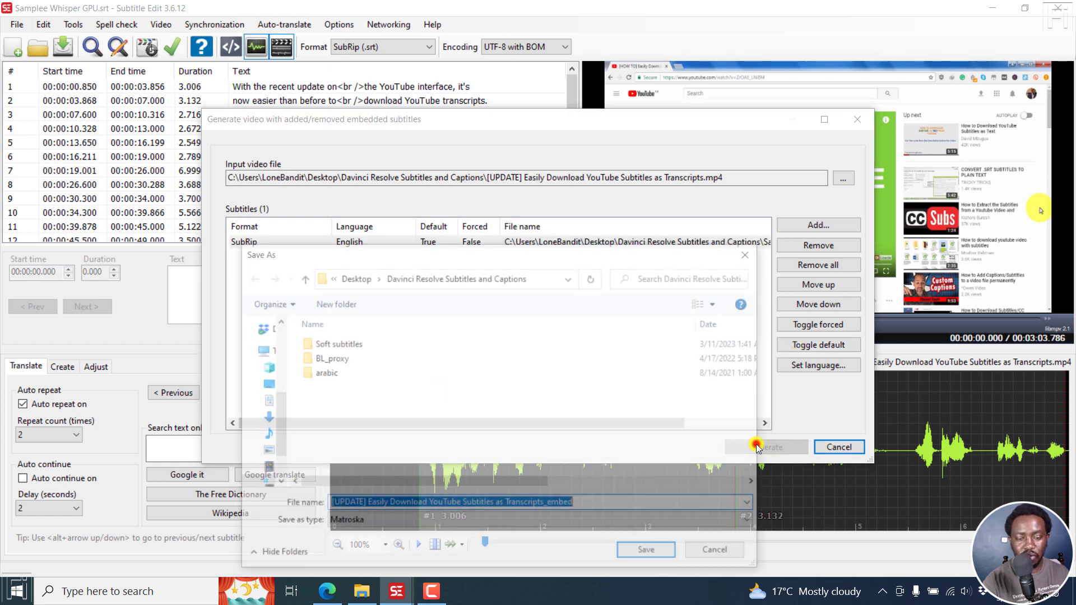
key("End")
type("- NEW")
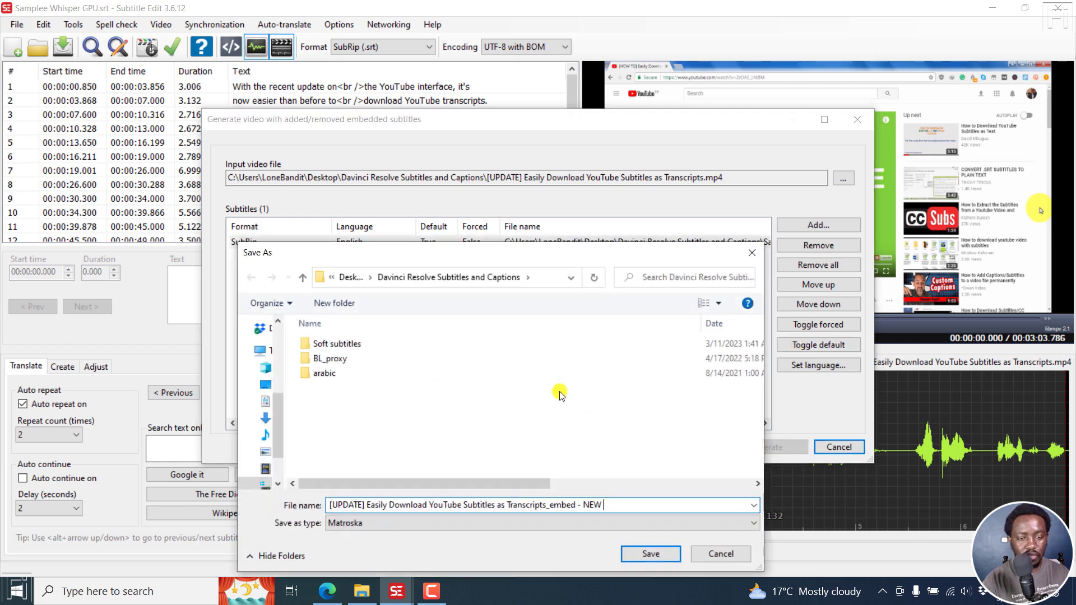
double_click(335, 344)
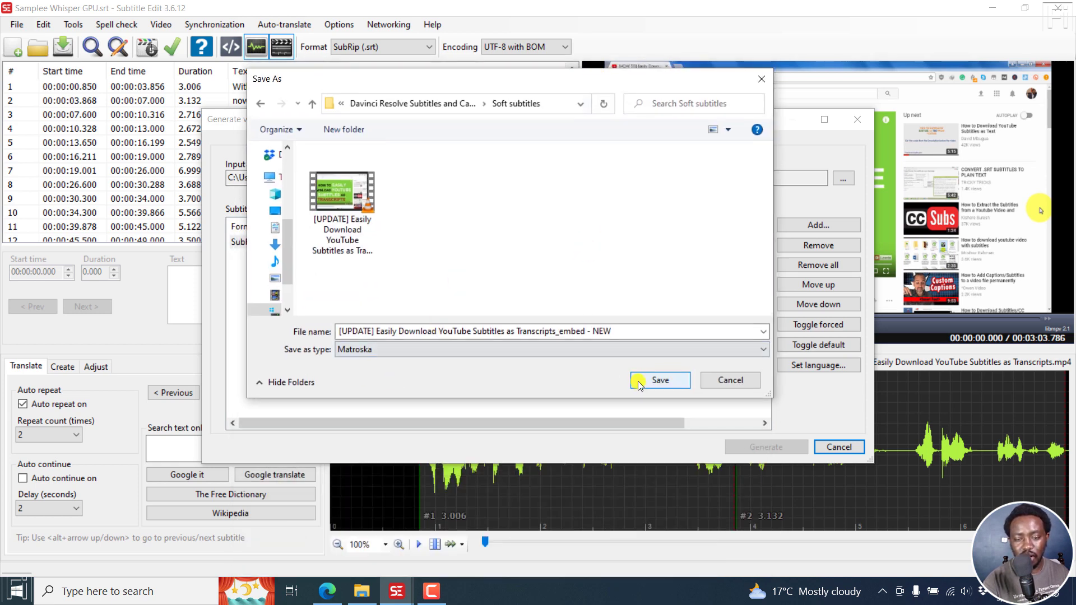
left_click(656, 381)
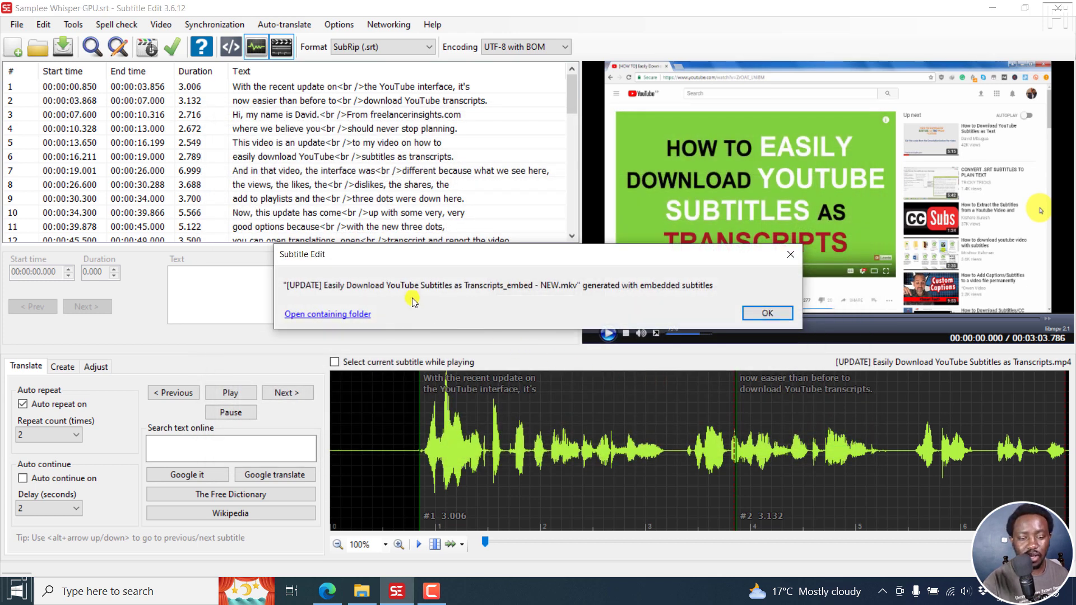
Open the new '_embed - NEW' MKV from the Soft subtitles folder in VLC.
left_click(328, 315)
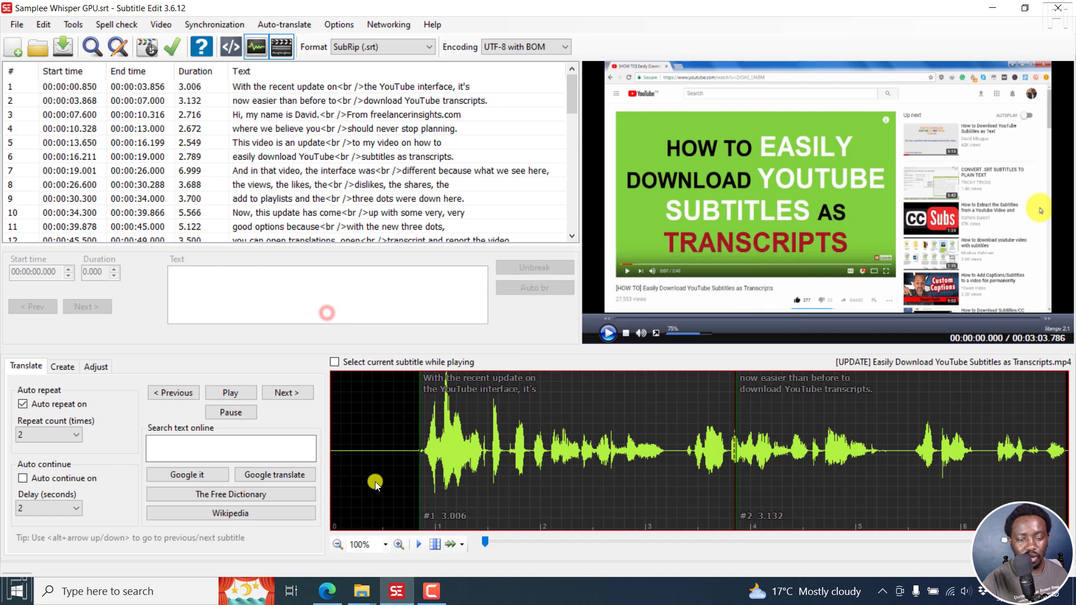
mouse_move(362, 590)
left_click(415, 554)
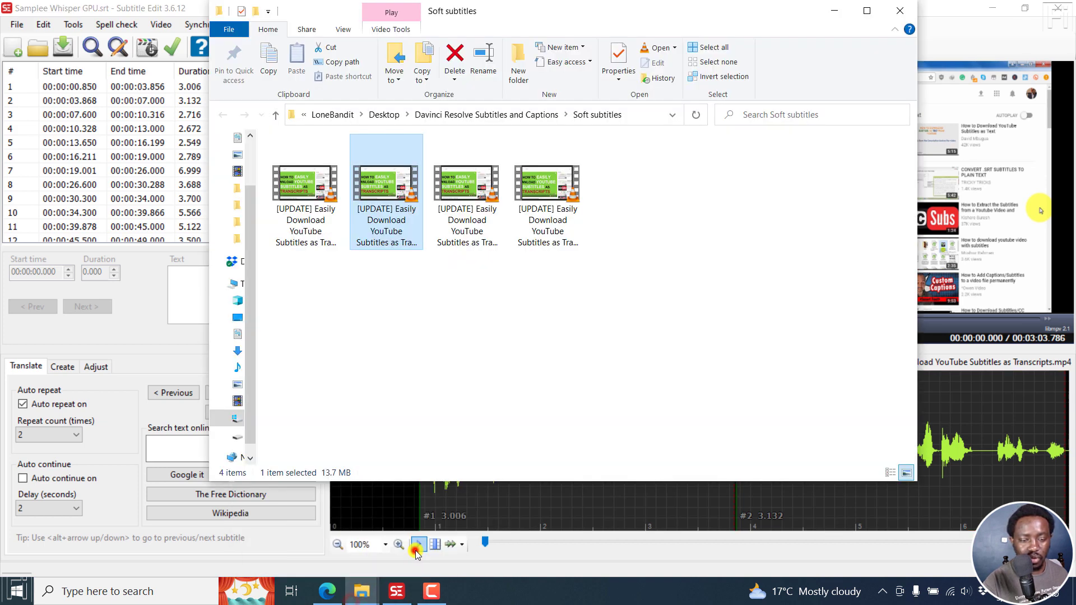
double_click(381, 222)
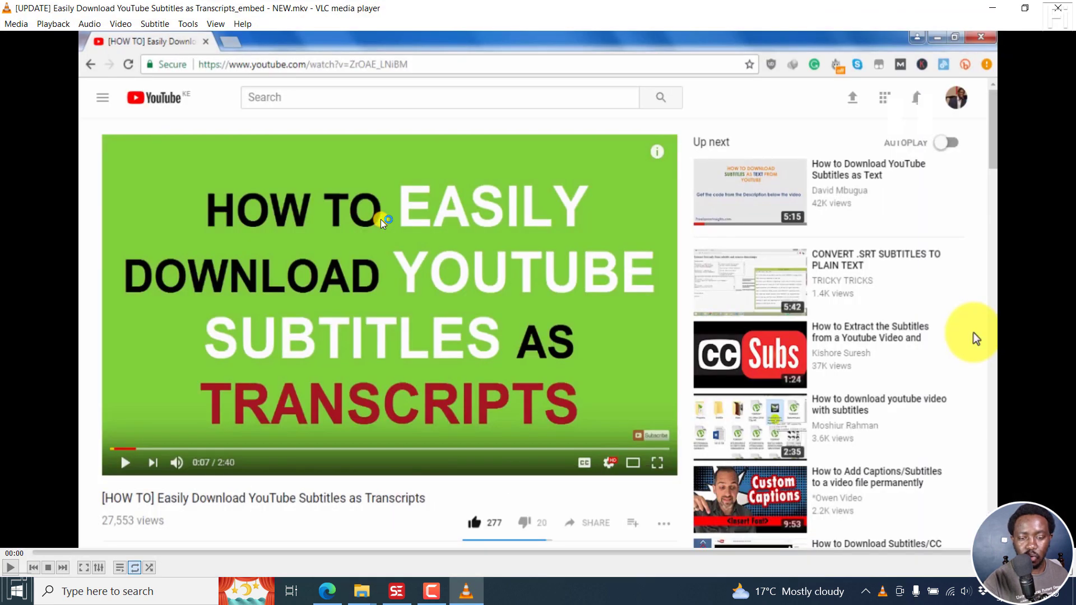
Check VLC's Subtitle > Sub Track menu for the English embedded track.
right_click(452, 219)
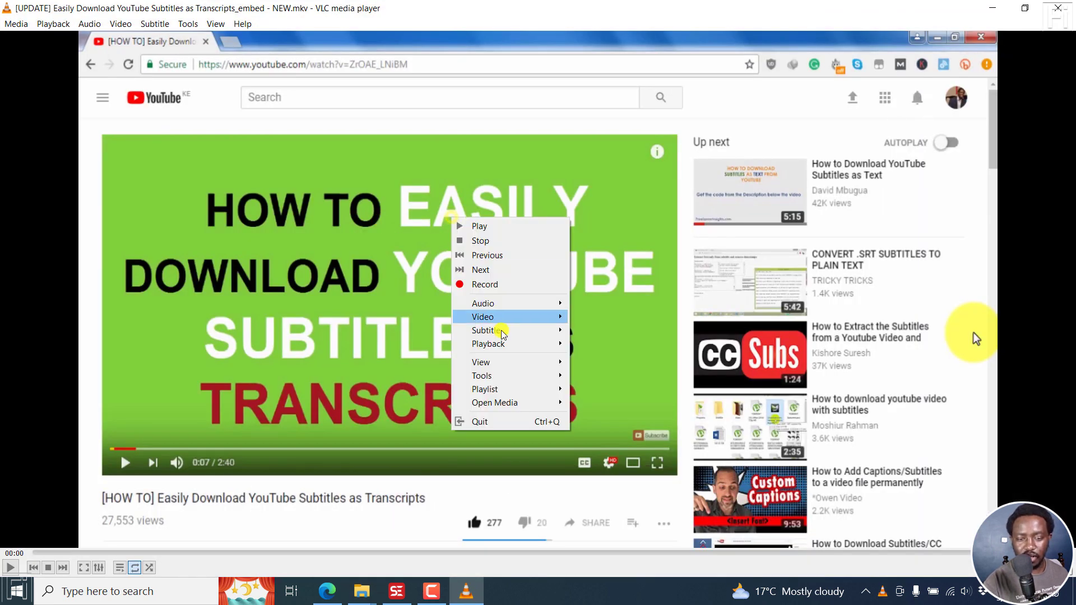
mouse_move(507, 331)
mouse_move(608, 346)
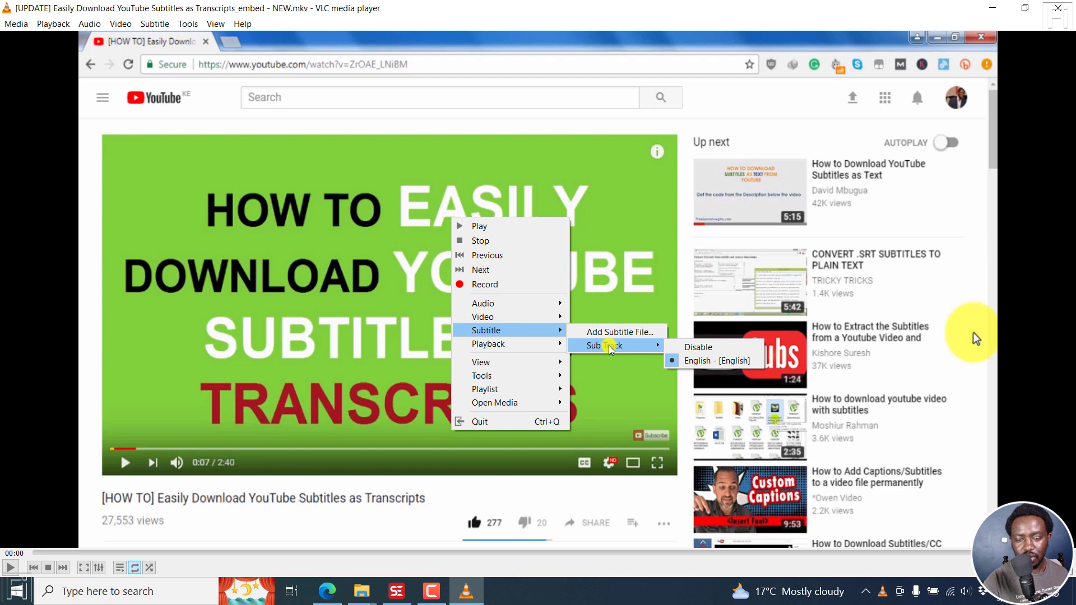
left_click(661, 310)
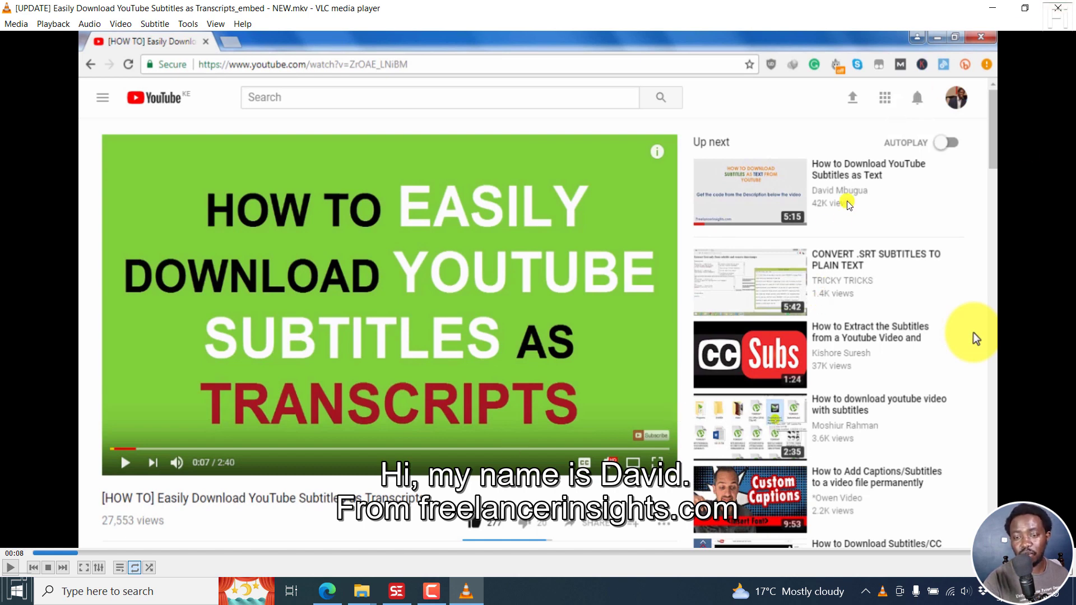
Minimize VLC, return to Subtitle Edit, select subtitle 6 and reopen the Video menu.
left_click(998, 9)
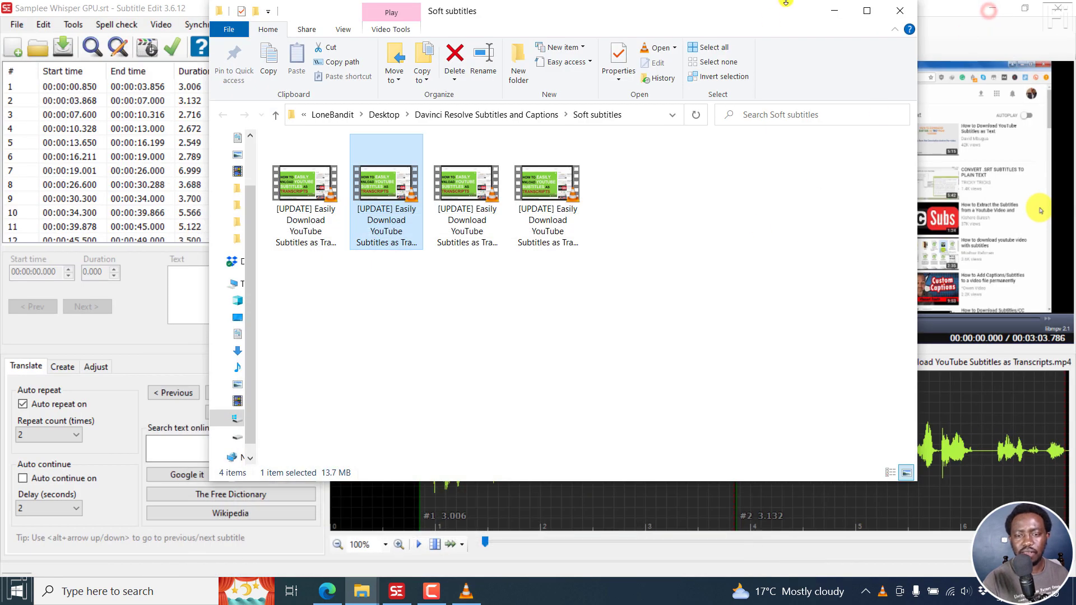
left_click(175, 4)
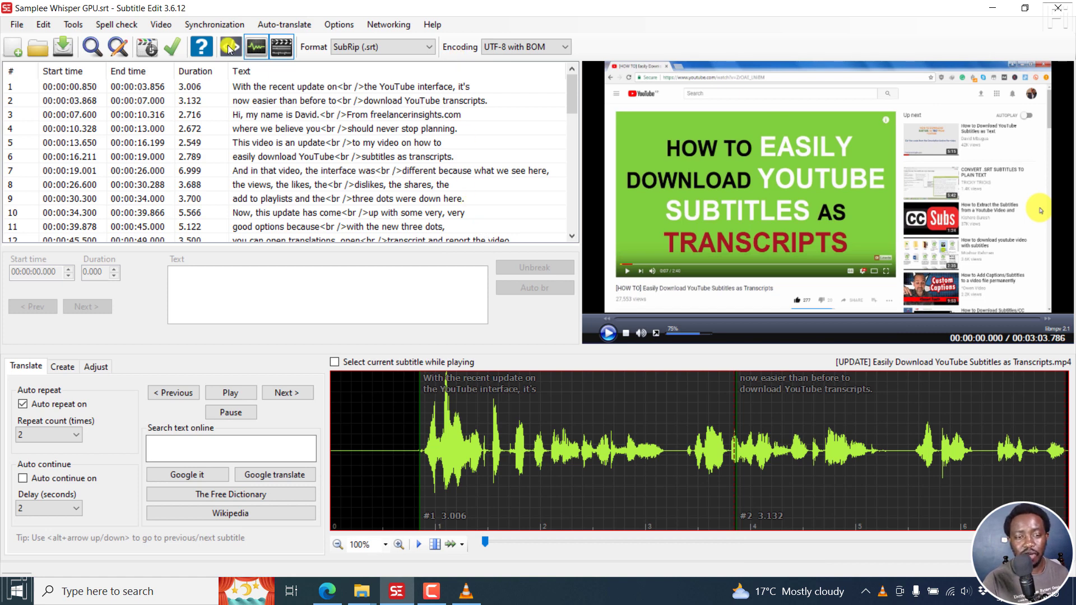
left_click(161, 24)
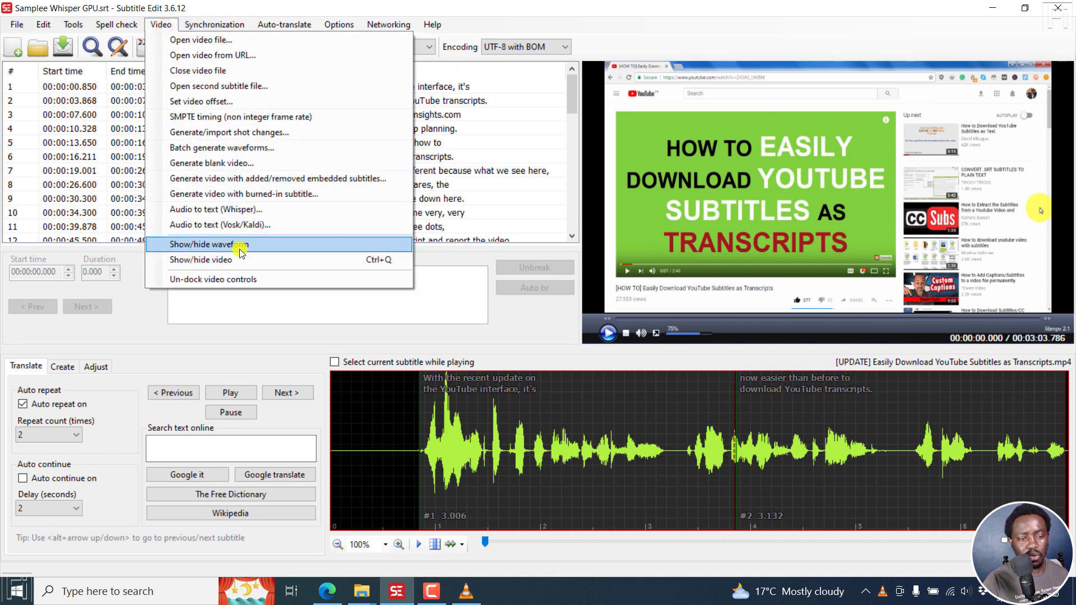
left_click(533, 156)
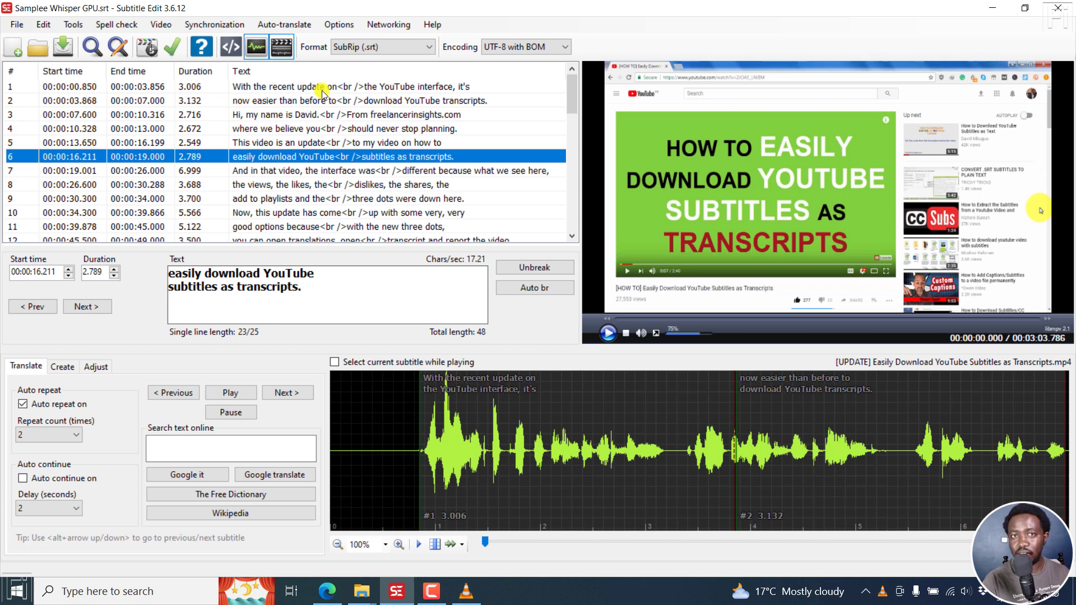
left_click(156, 25)
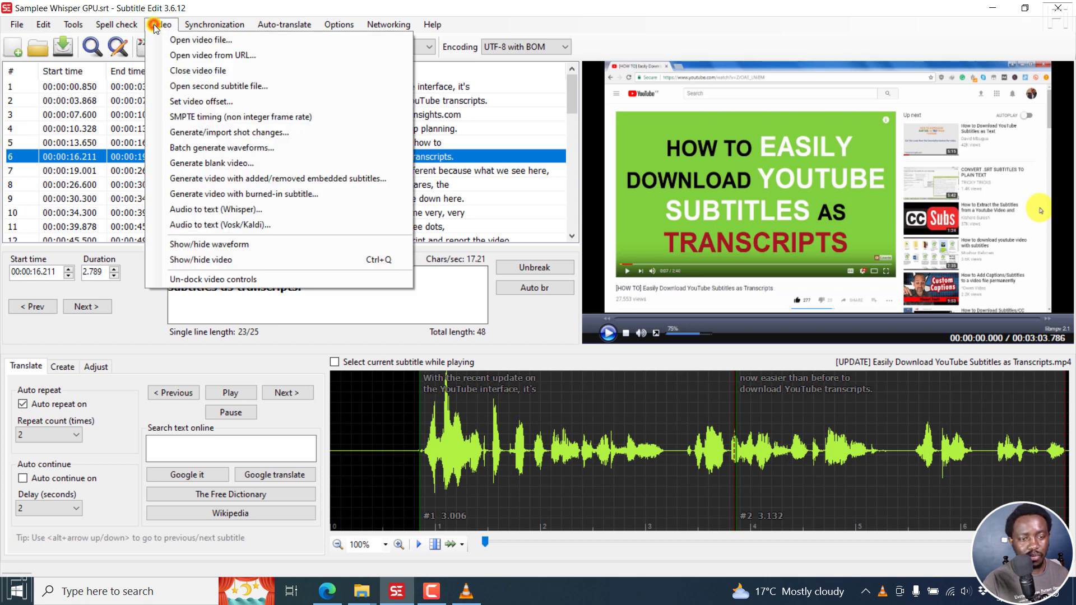
Open the burned-in subtitle generator, enable Cut and set the start to 19 seconds.
left_click(208, 194)
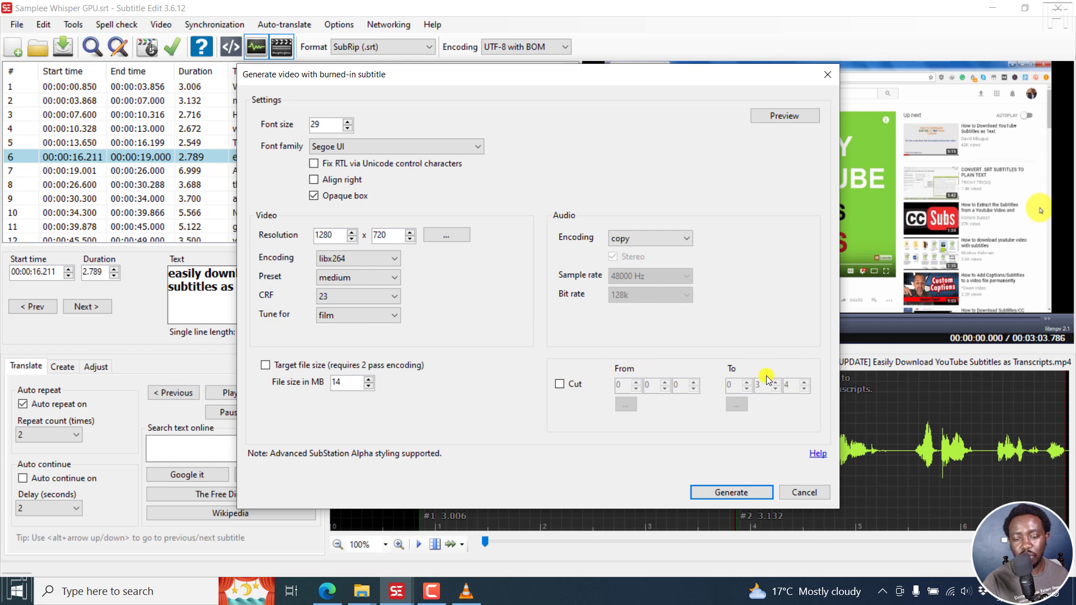
left_click(559, 385)
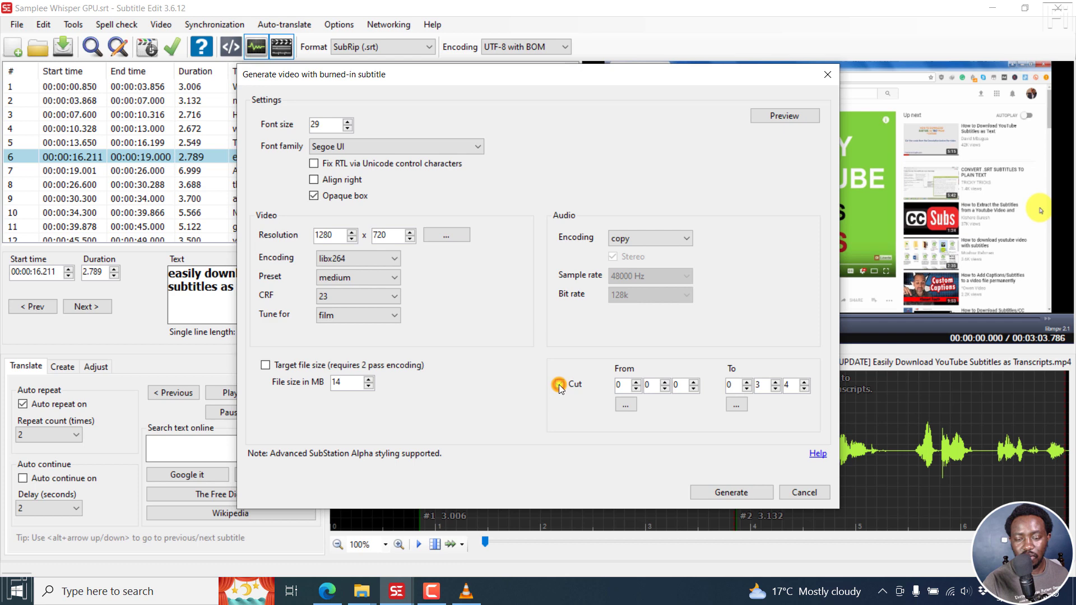
left_click(626, 405)
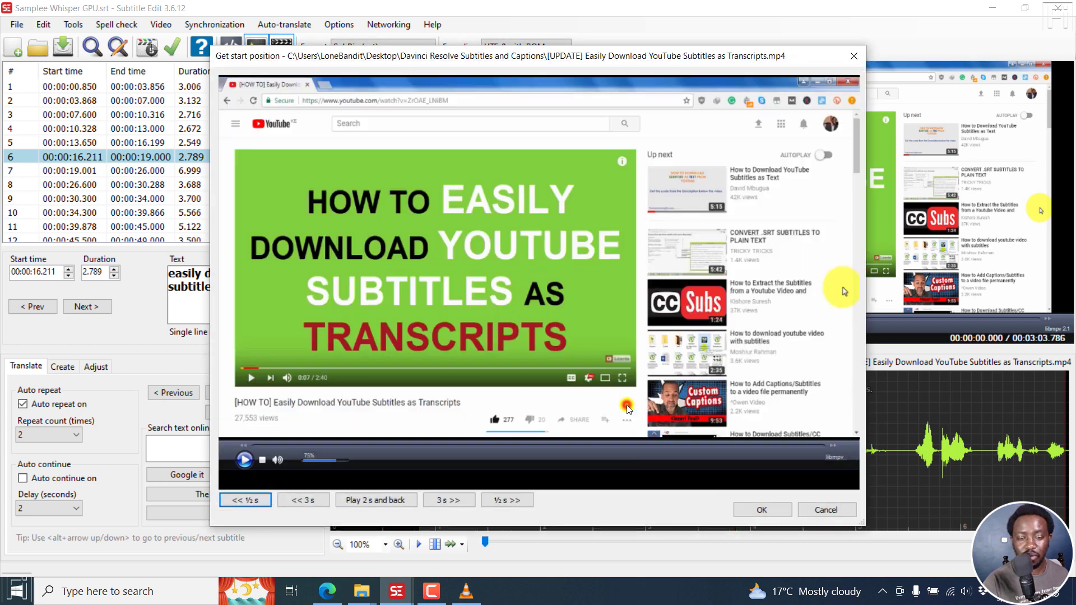
left_click(262, 444)
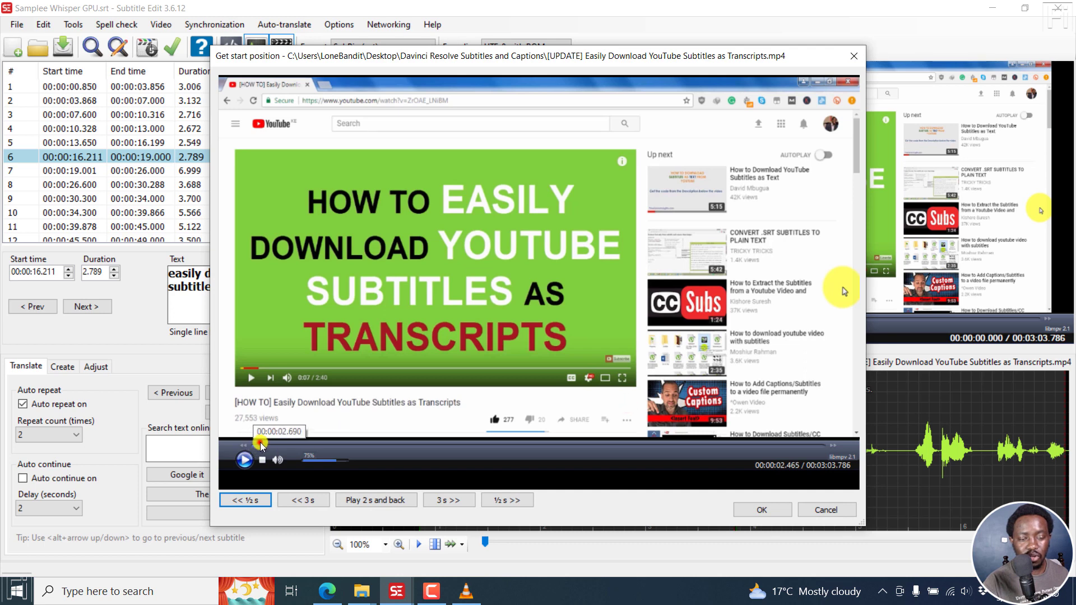
left_click(312, 444)
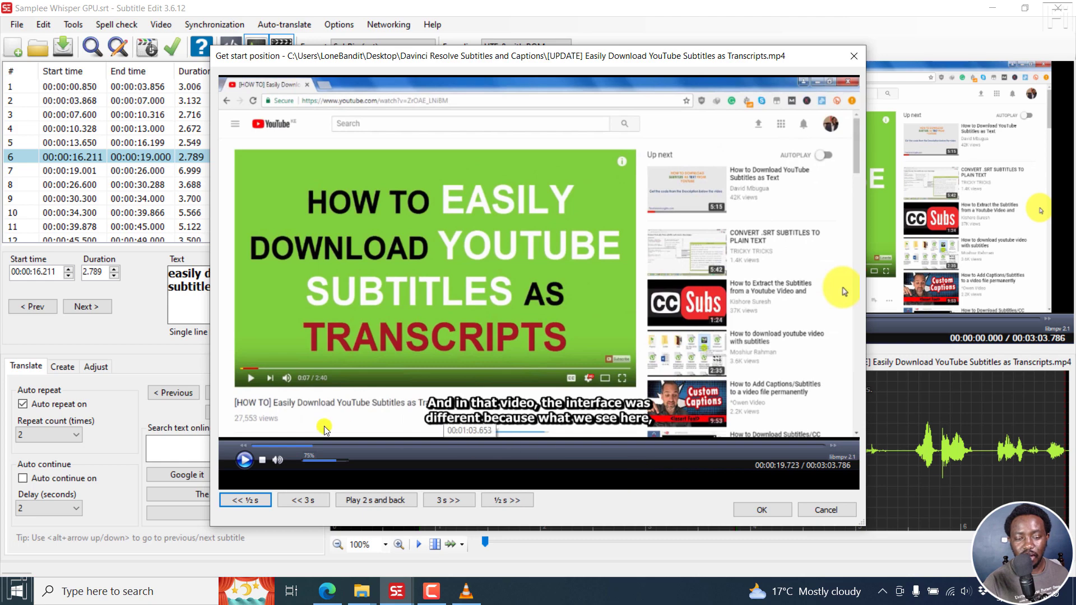
left_click(758, 511)
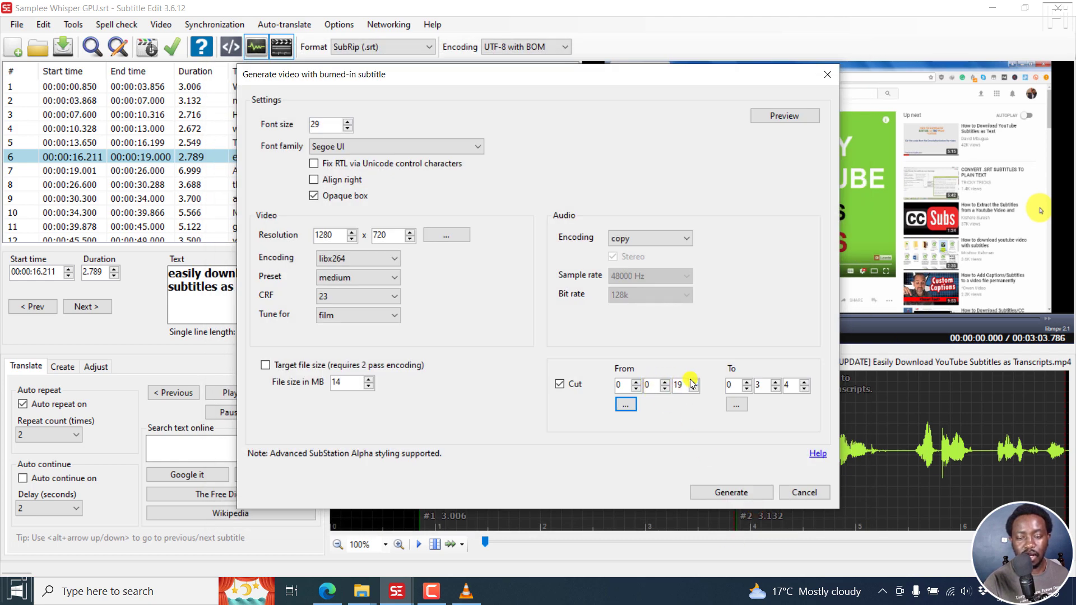
Set the cut end from the preview, first near 42 seconds, then readjusted.
left_click(737, 405)
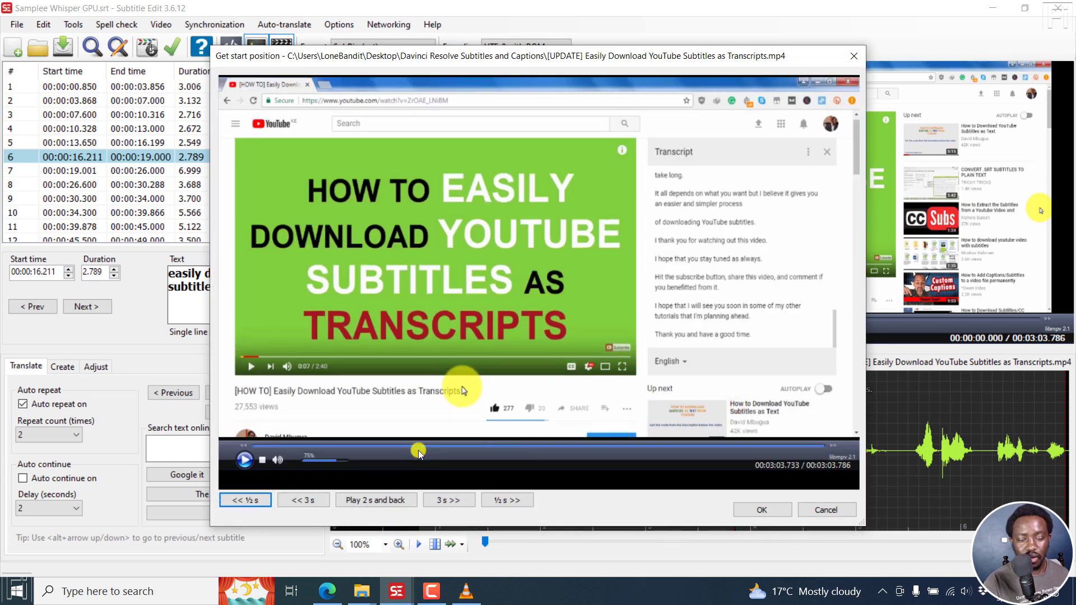
left_click(383, 447)
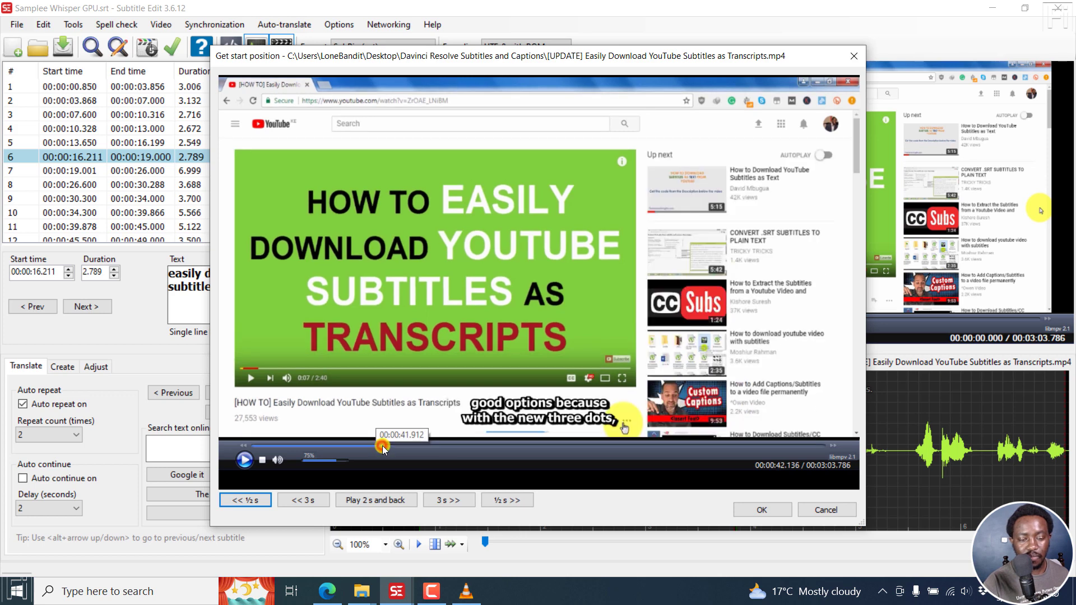
left_click(762, 510)
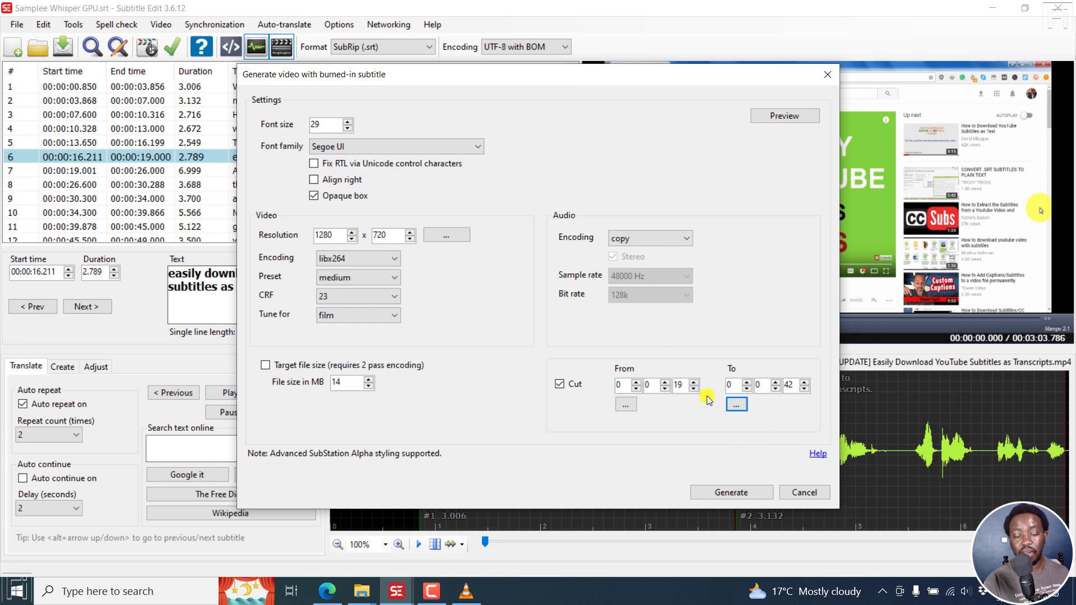
left_click(737, 405)
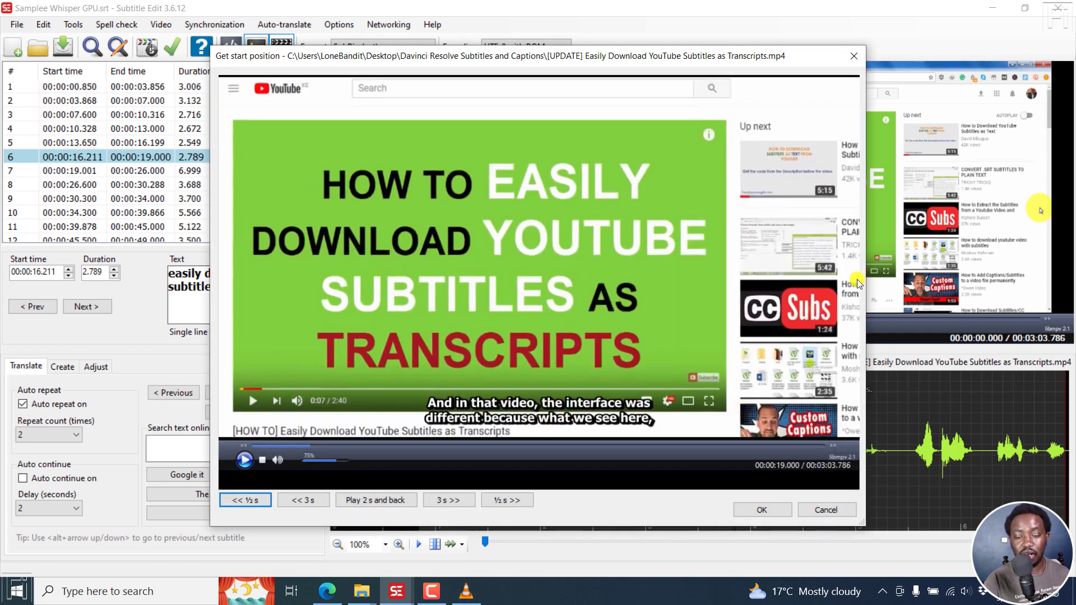
left_click(766, 510)
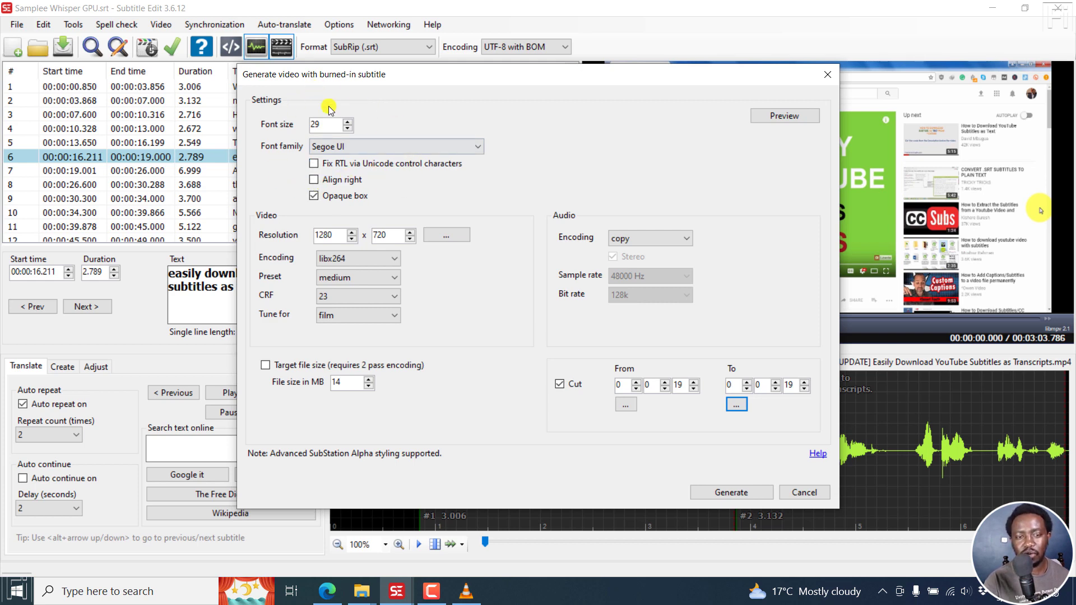
left_click(786, 116)
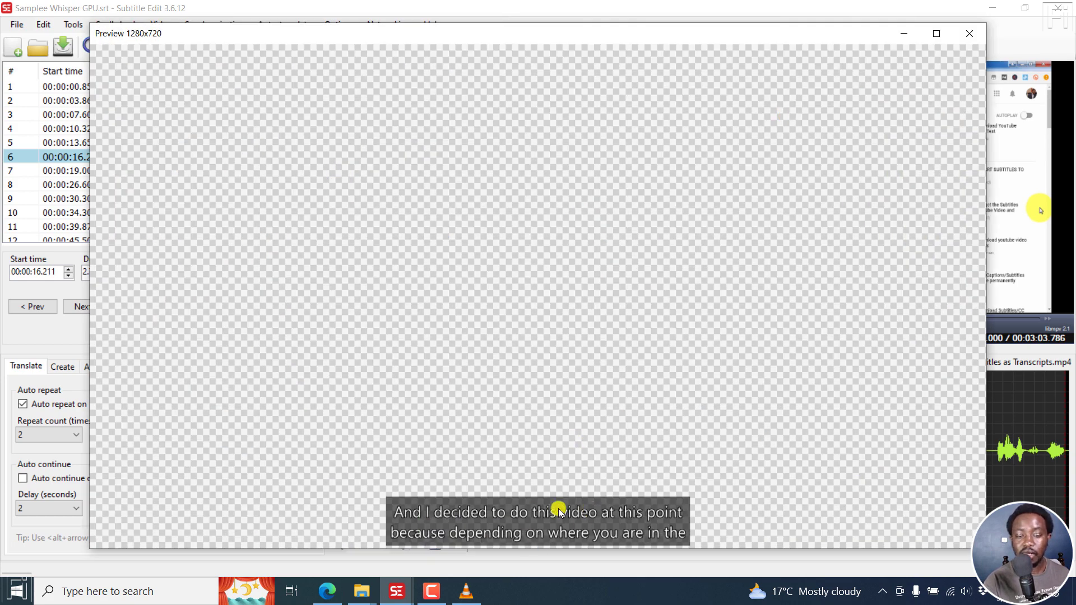
left_click(969, 33)
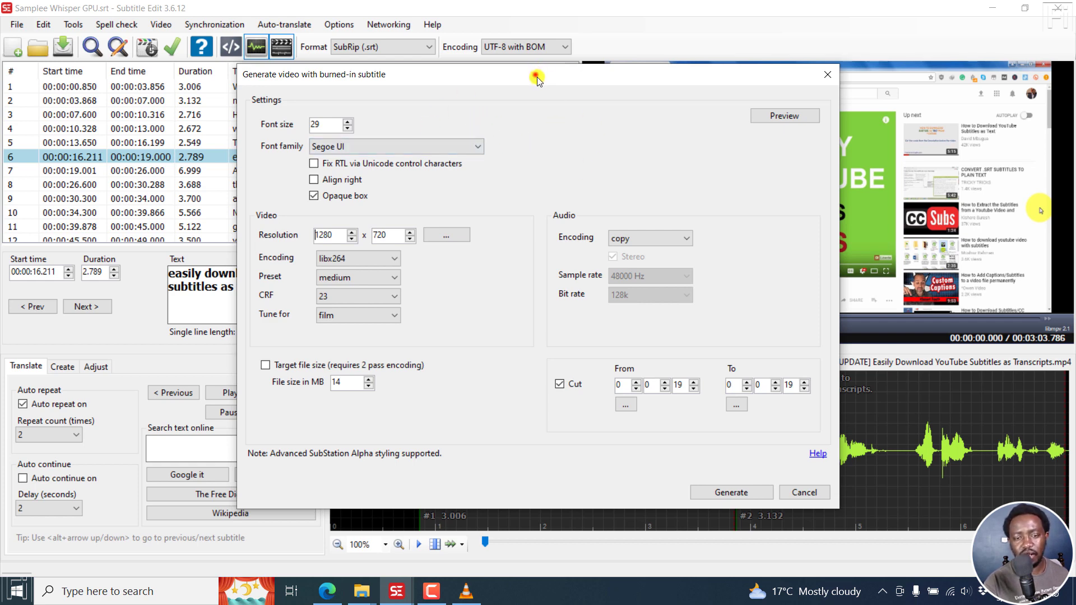
Attempt to generate the burned-in video and dismiss the cut time error.
mouse_move(537, 78)
left_mouse_down()
mouse_move(567, 96)
mouse_move(530, 75)
left_mouse_up()
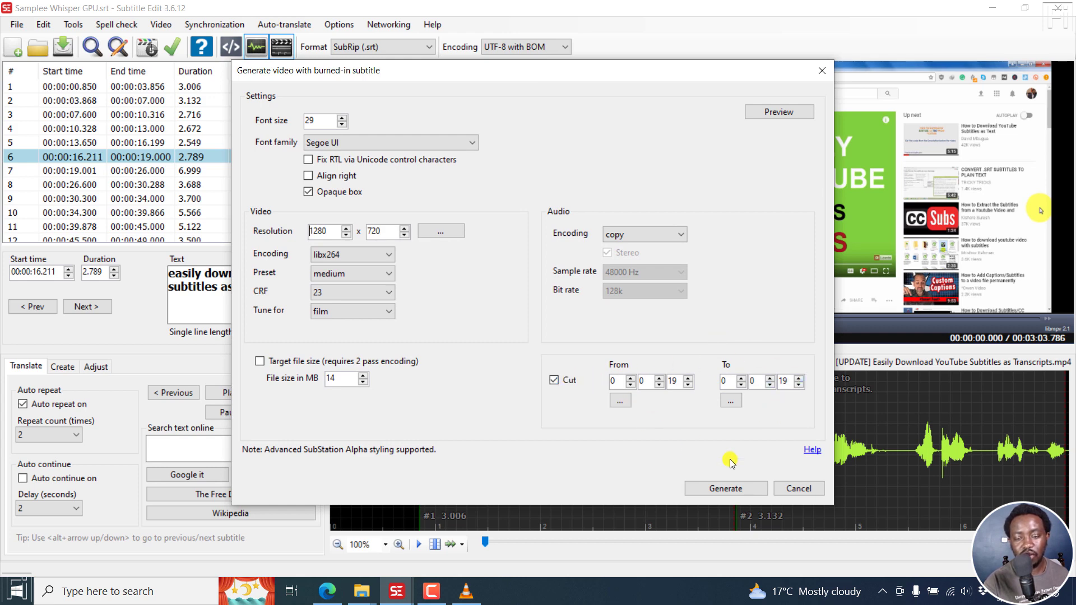
left_click(718, 489)
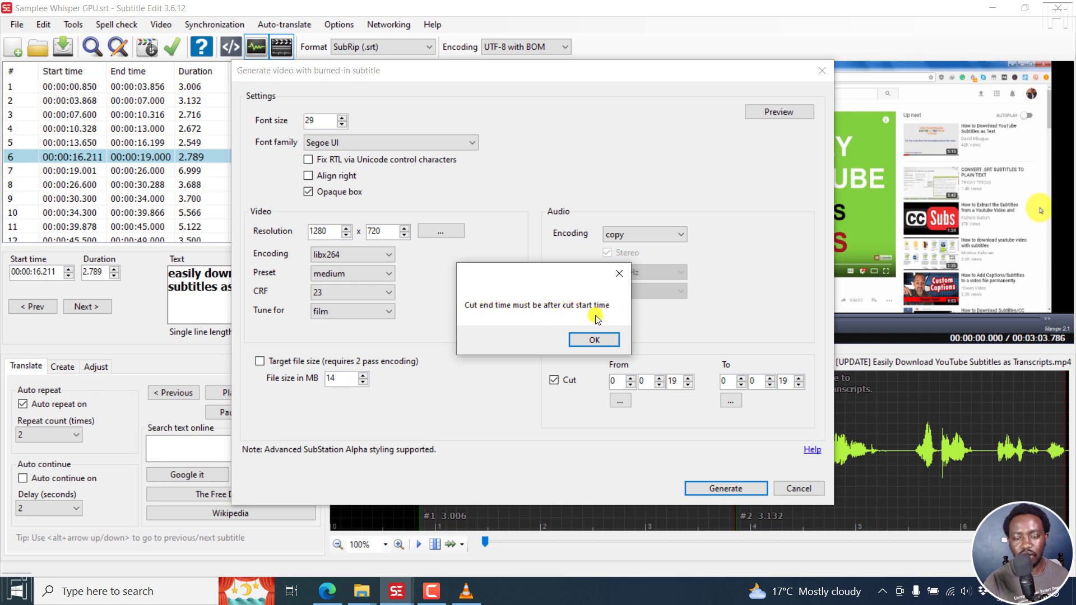
left_click(585, 340)
Set the cut end to 38 seconds and save the 19–38 s burned-in MP4 to start rendering.
left_click(735, 401)
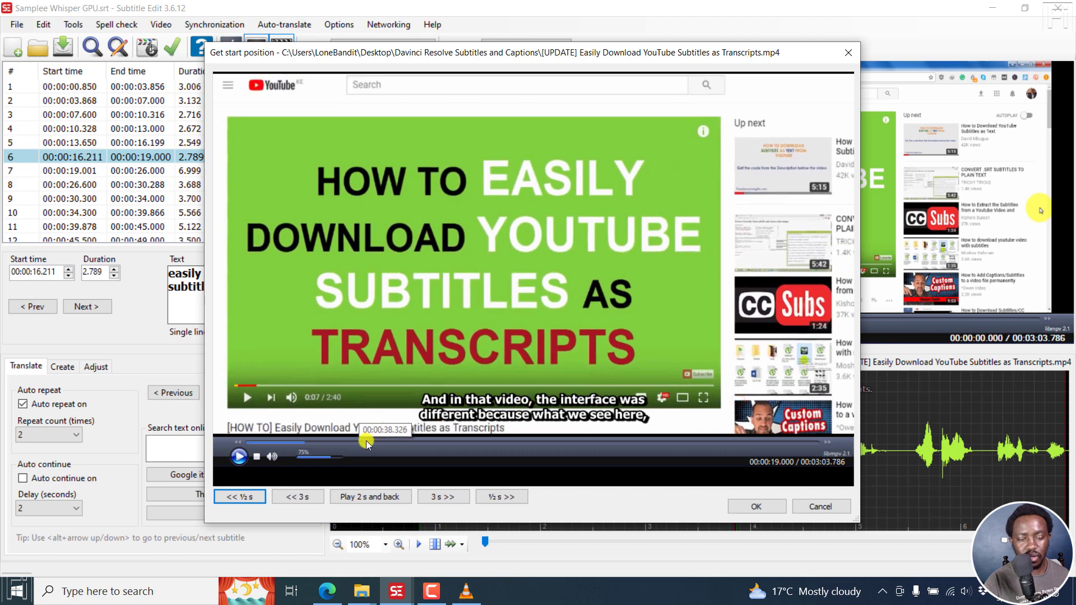
left_click(365, 440)
left_click(757, 507)
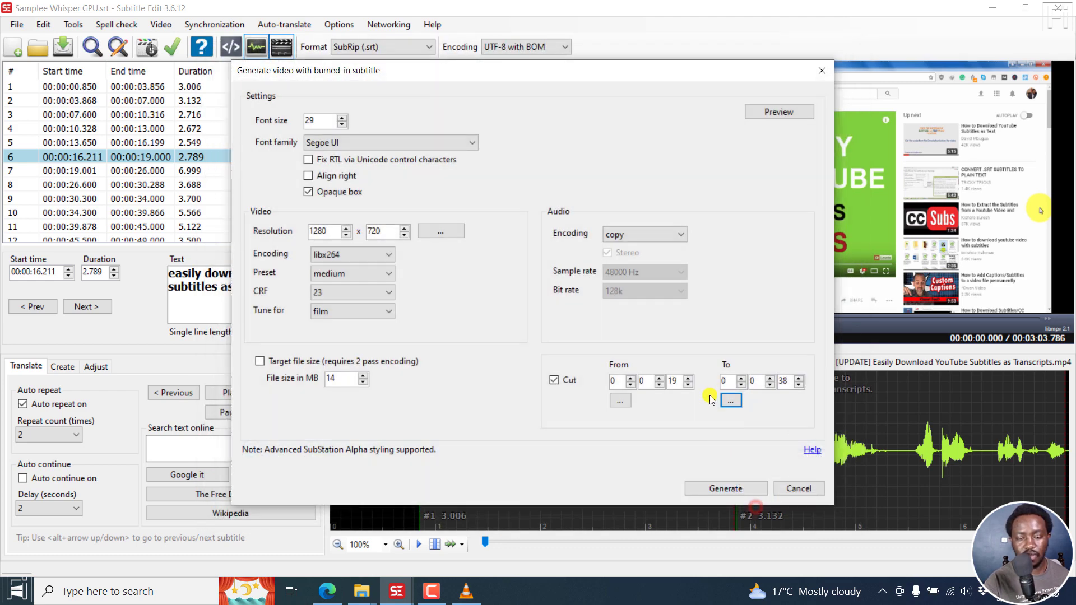
left_click(718, 488)
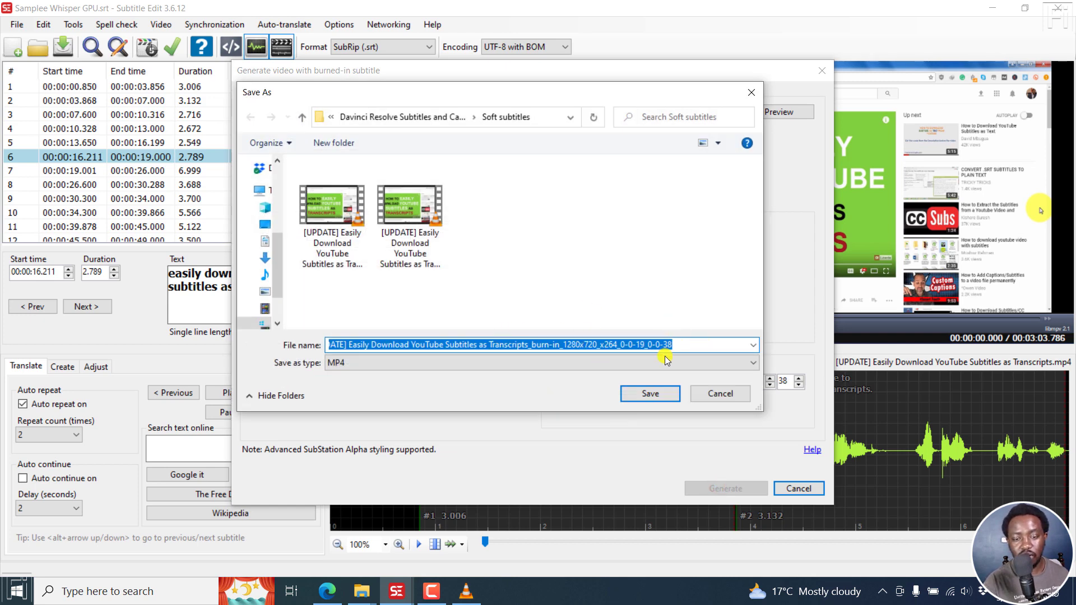
left_click(649, 393)
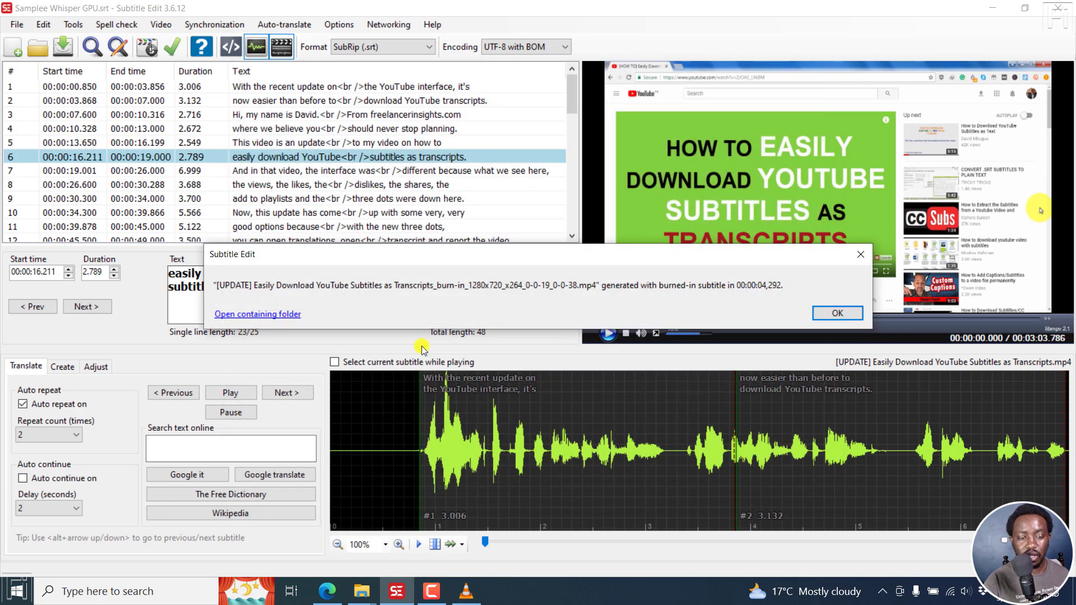
Play the new burned-in MP4 from the Soft subtitles folder in VLC, pausing to read a subtitle.
left_click(244, 316)
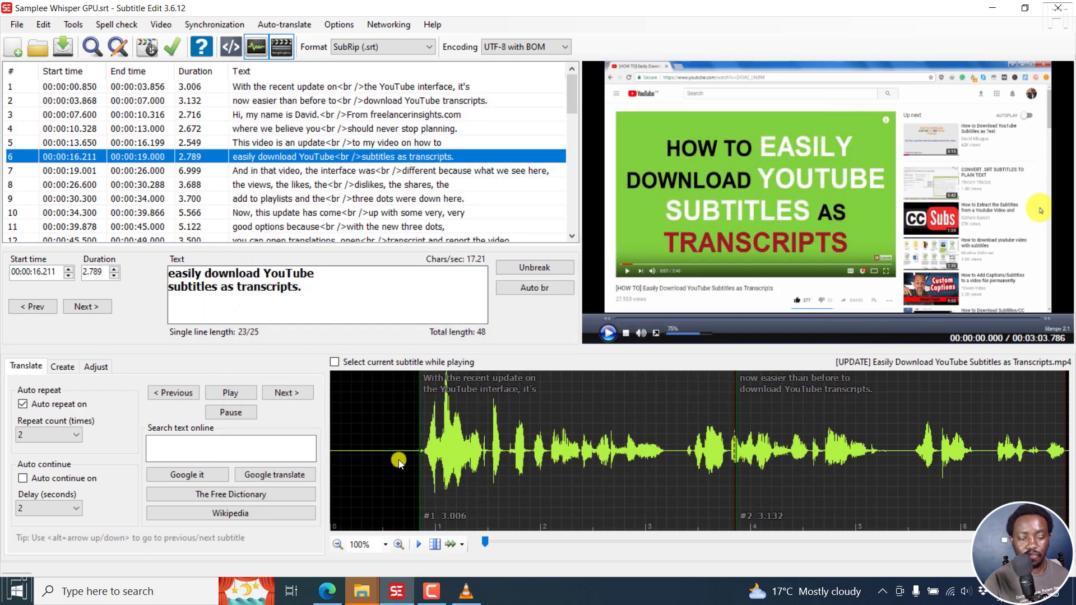
left_click(361, 592)
left_click(485, 542)
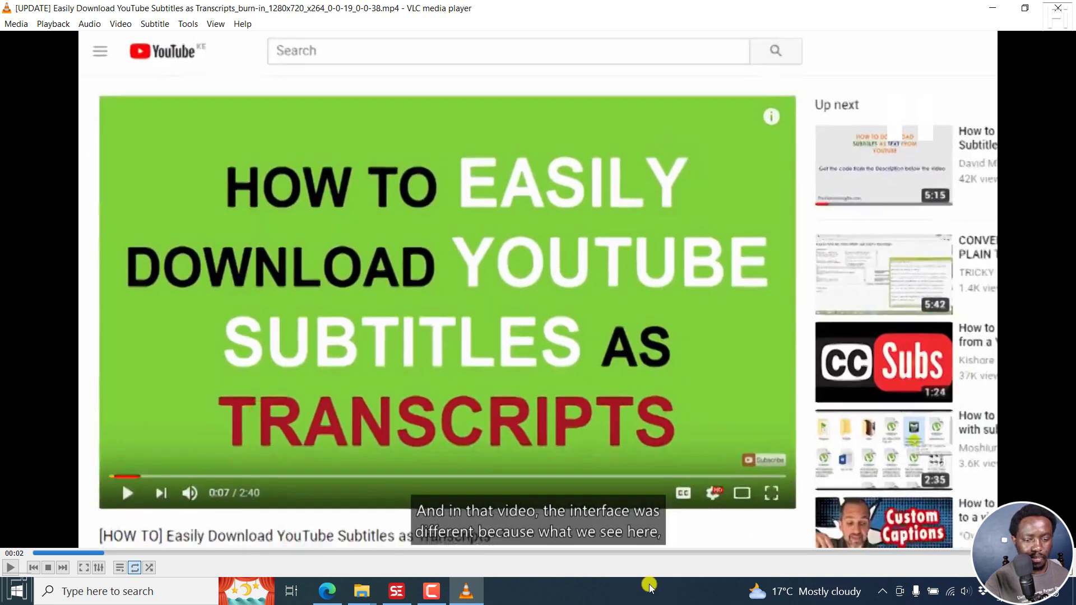
key("space")
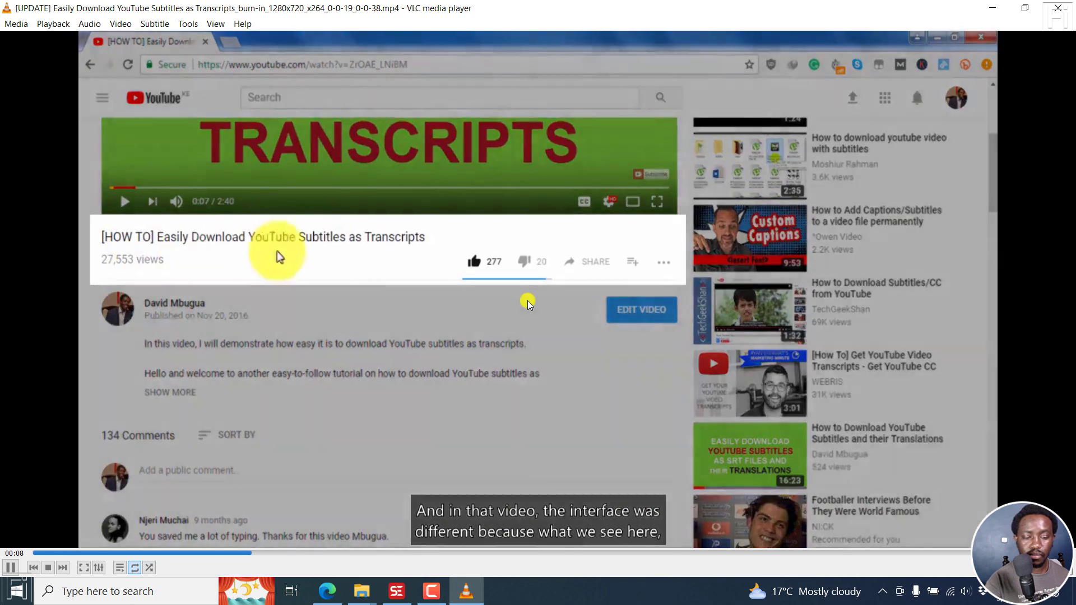
key("space")
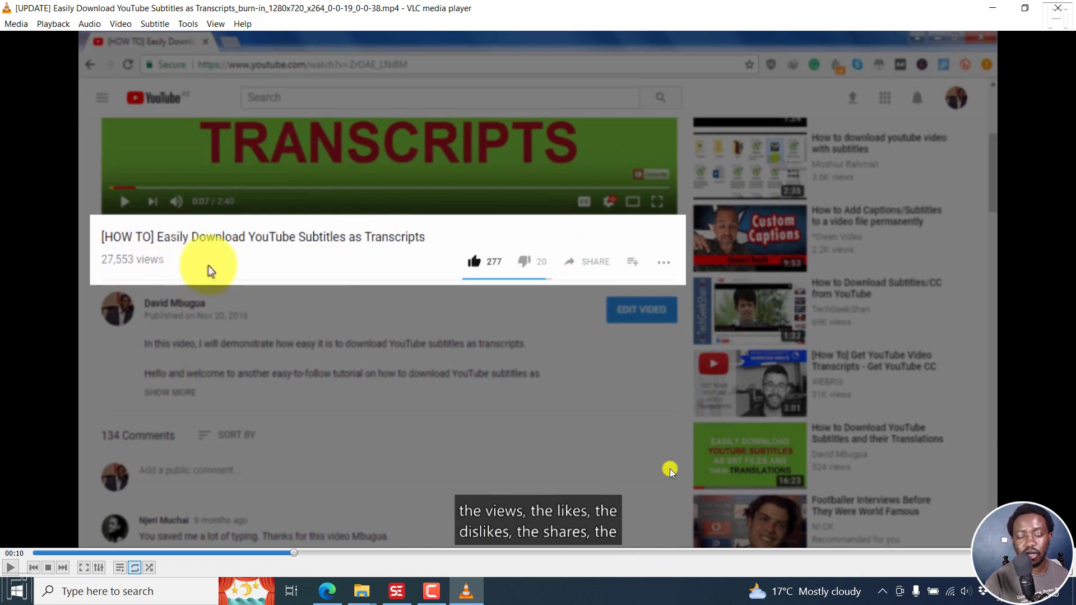
Close VLC, bring Subtitle Edit back to the front and look through the Video menu.
left_click(1058, 8)
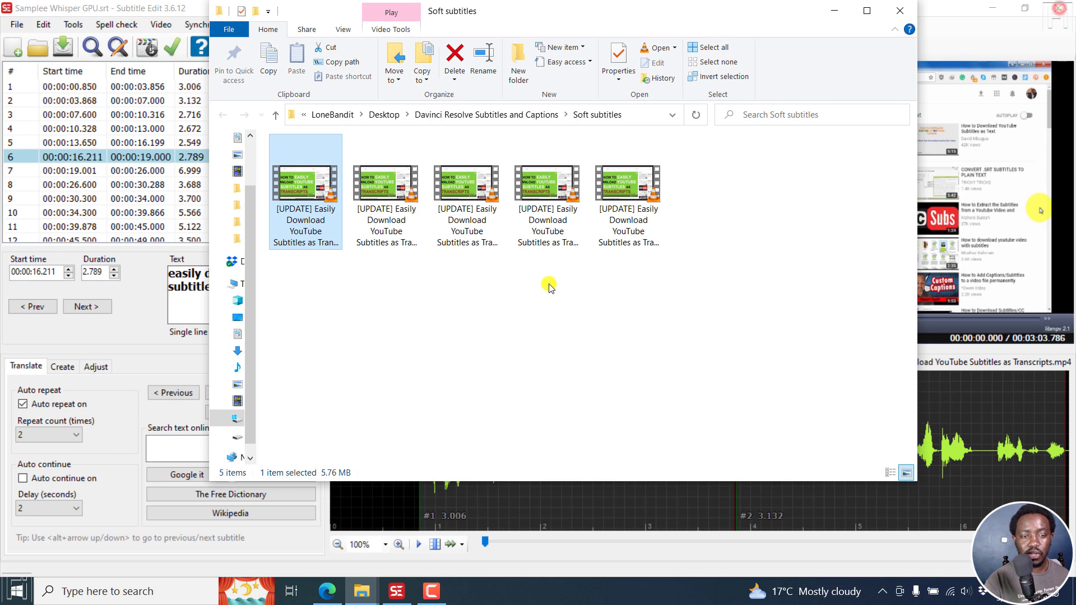
left_click(142, 3)
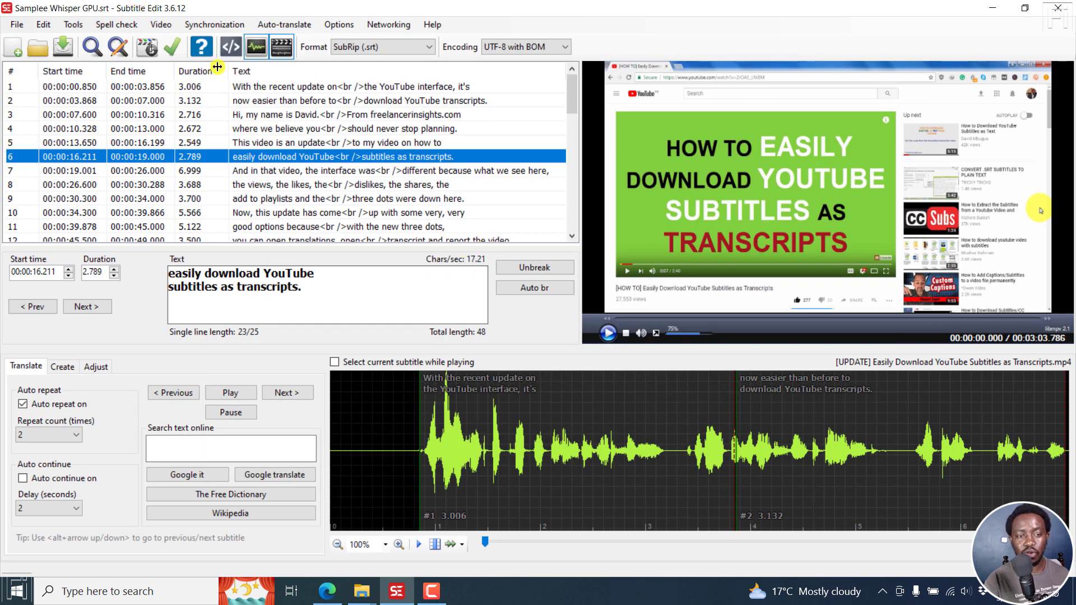
left_click(161, 25)
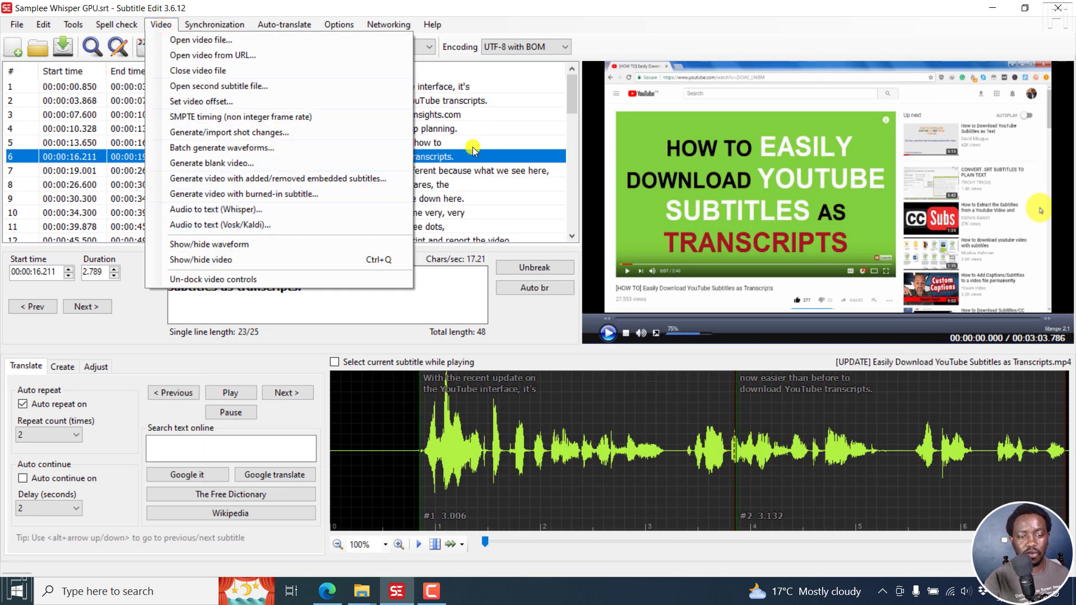
left_click(485, 130)
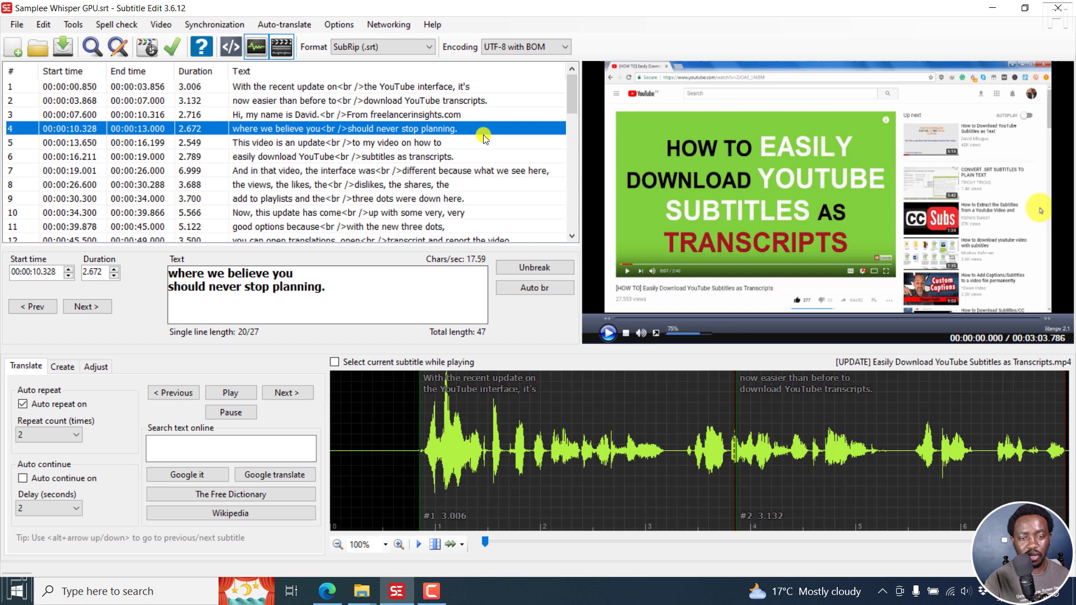
Select subtitle lines 1–4, open the burned-in video export for selected lines, then cancel it.
left_click(318, 87)
key("shift+Down")
key("shift+Down")
key("shift+Down")
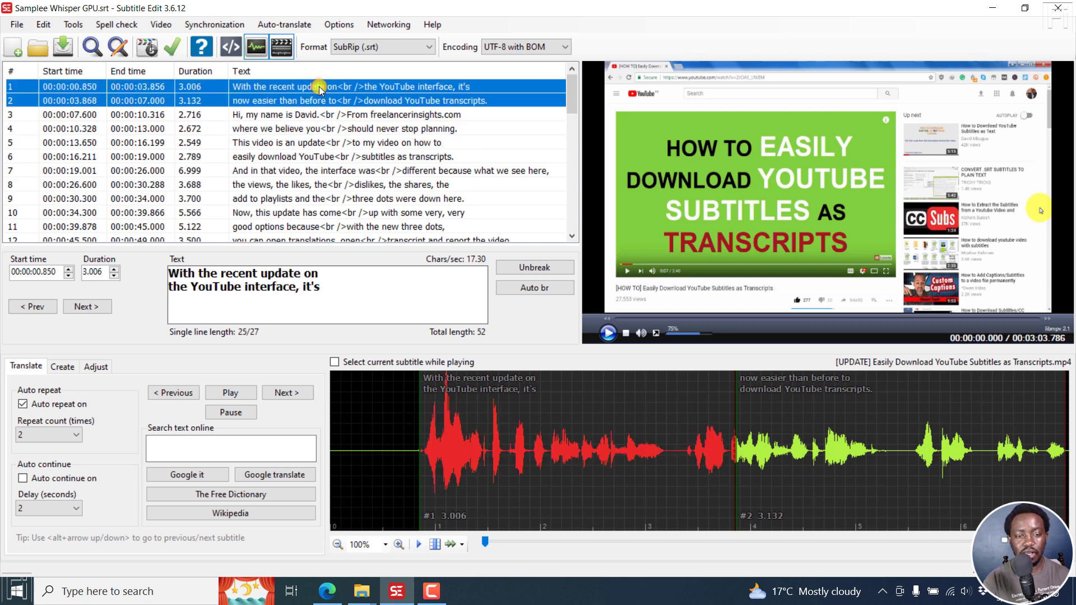
key("shift+Down")
key("shift+Up")
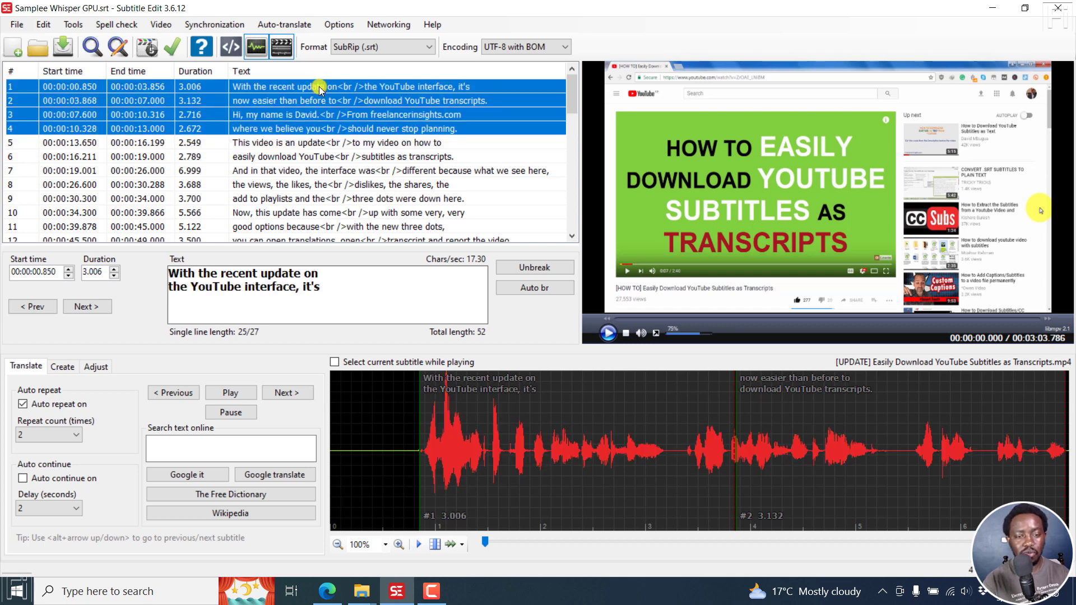
right_click(377, 114)
left_click(448, 360)
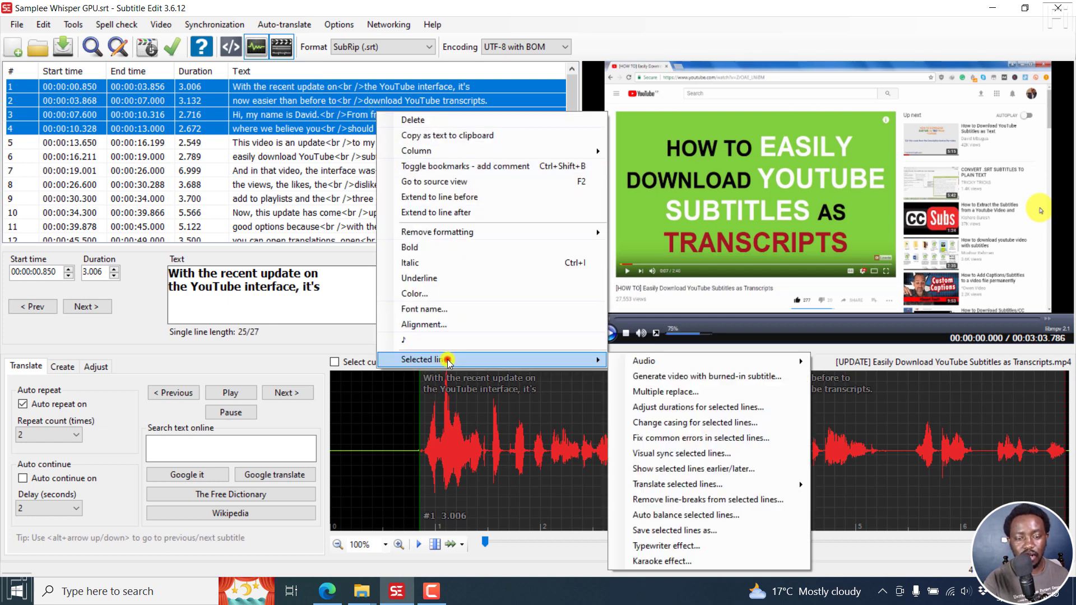
left_click(696, 377)
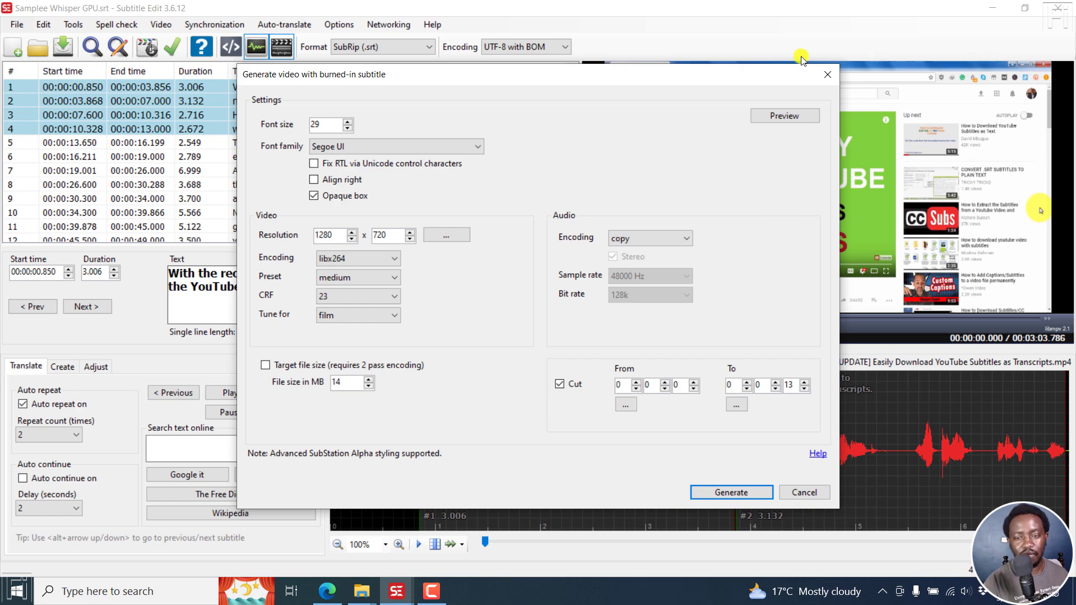
left_click(828, 75)
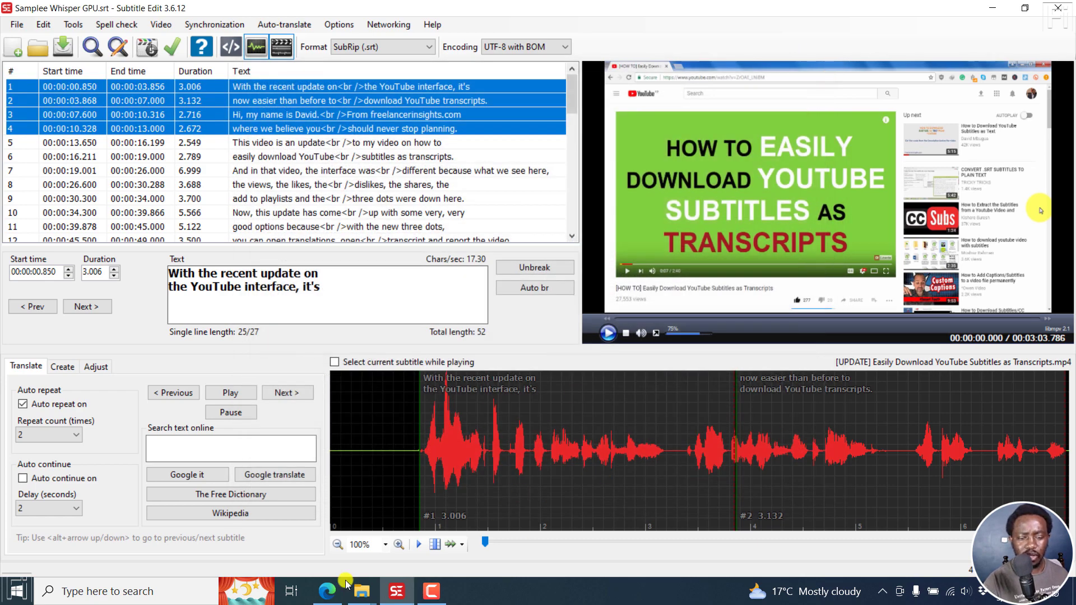
Open the Subtitle Edit change log from the nikse.dk blog in a new Edge tab.
left_click(326, 590)
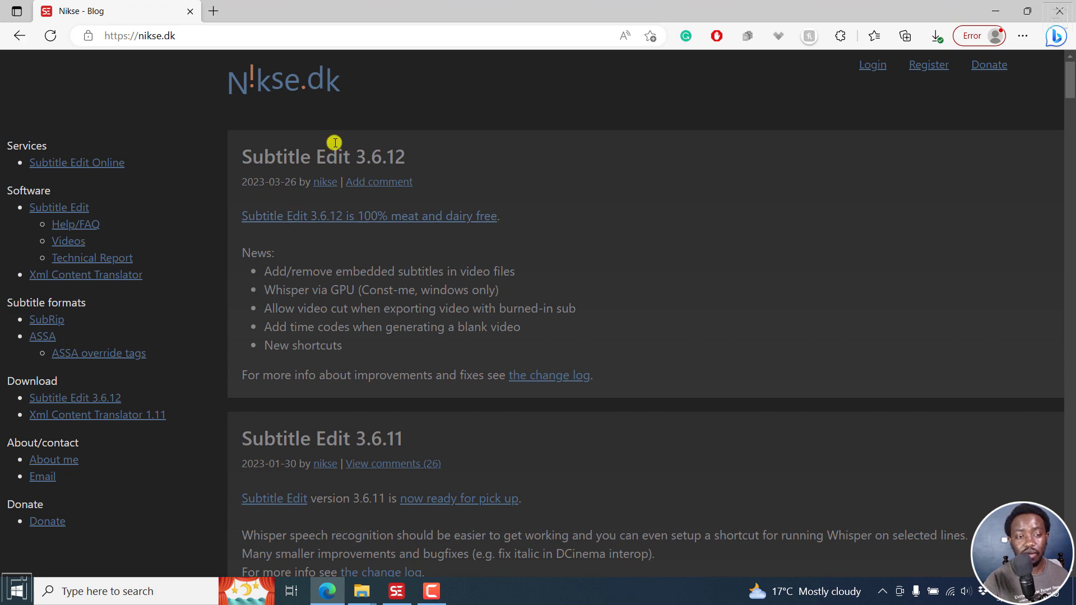
right_click(556, 377)
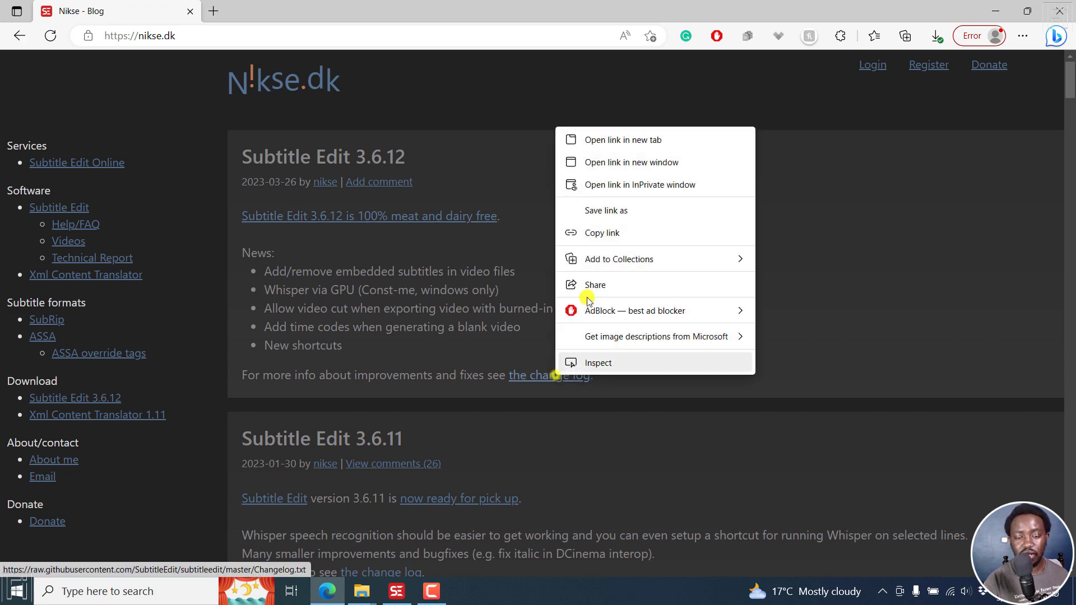
left_click(617, 135)
left_click(272, 7)
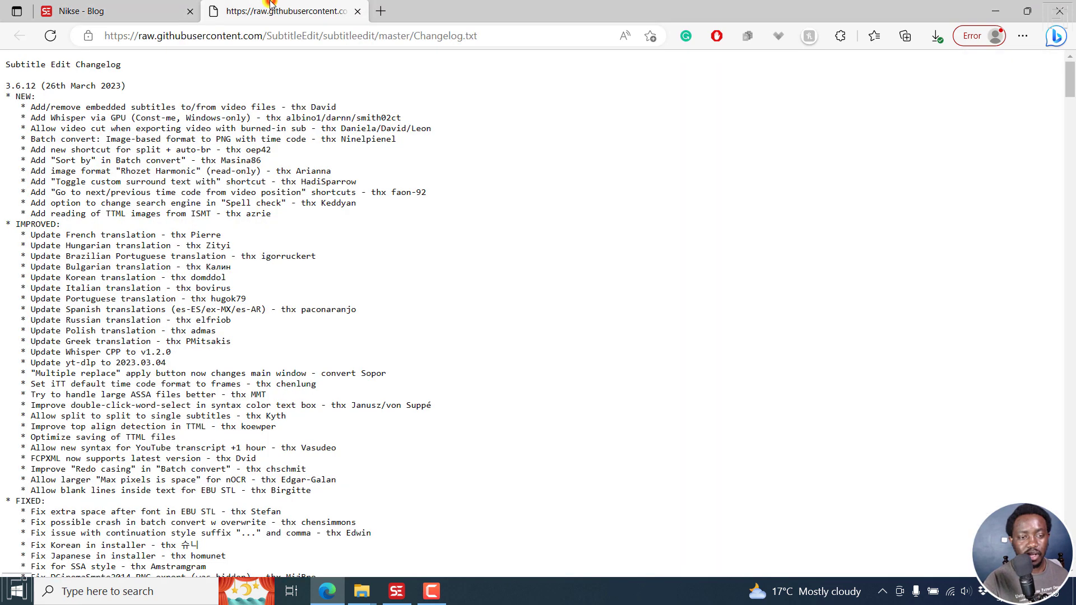
Highlight the 3.6.12 new-feature lines and the Update Whisper CPP entry in the change log.
left_click_drag(41, 107, 127, 118)
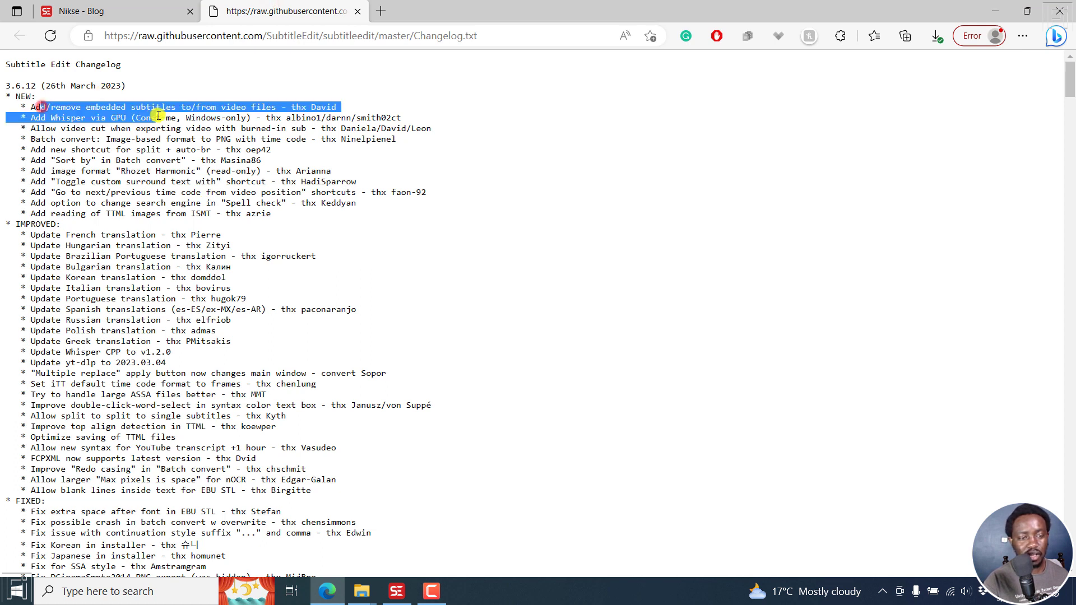
left_click(87, 128)
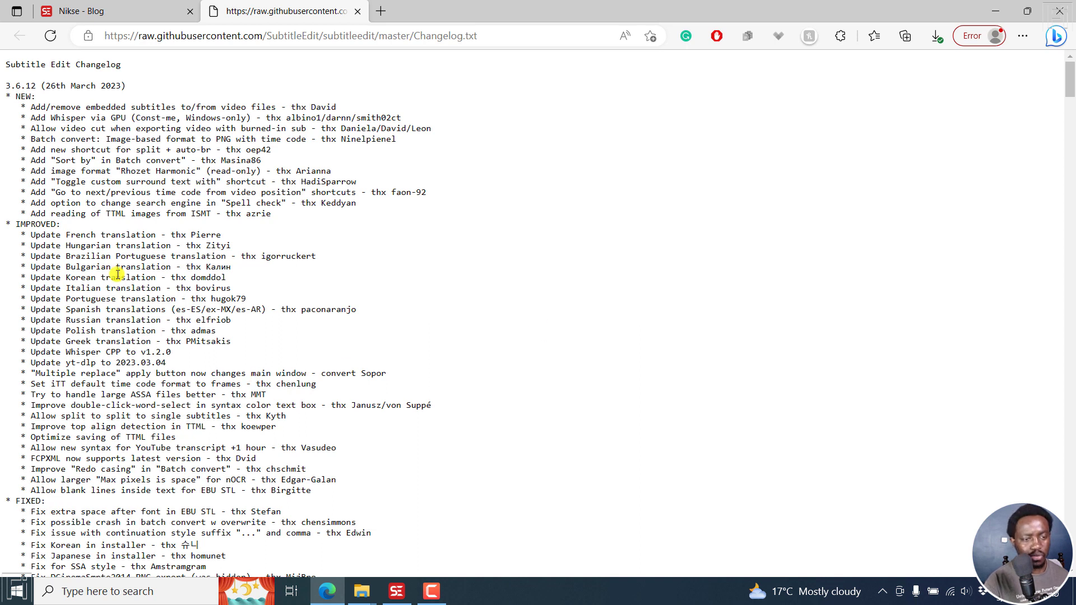
left_click_drag(68, 352, 171, 352)
left_click(68, 363)
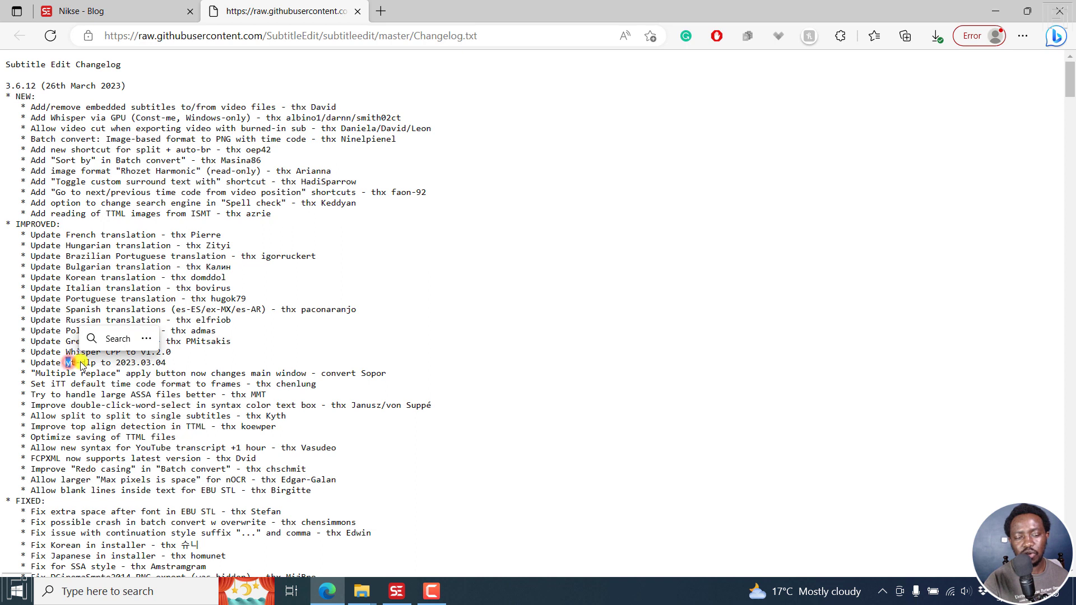
left_click(122, 365)
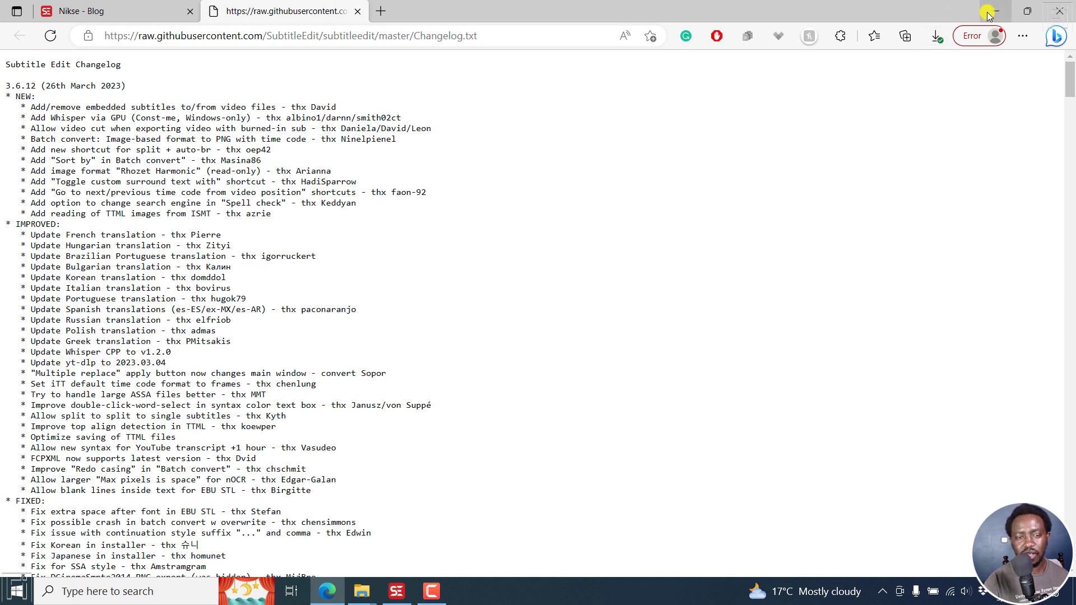
Open the Subtitle Edit 3.6.12 GitHub release page in a new tab, scroll to Assets, then minimise Edge.
left_click(137, 10)
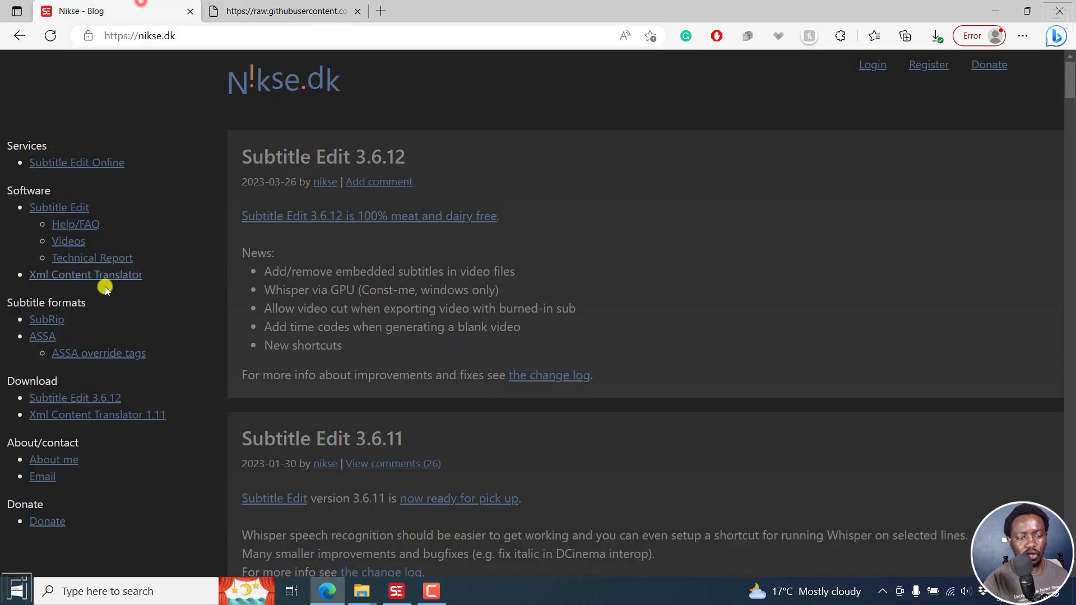
right_click(88, 396)
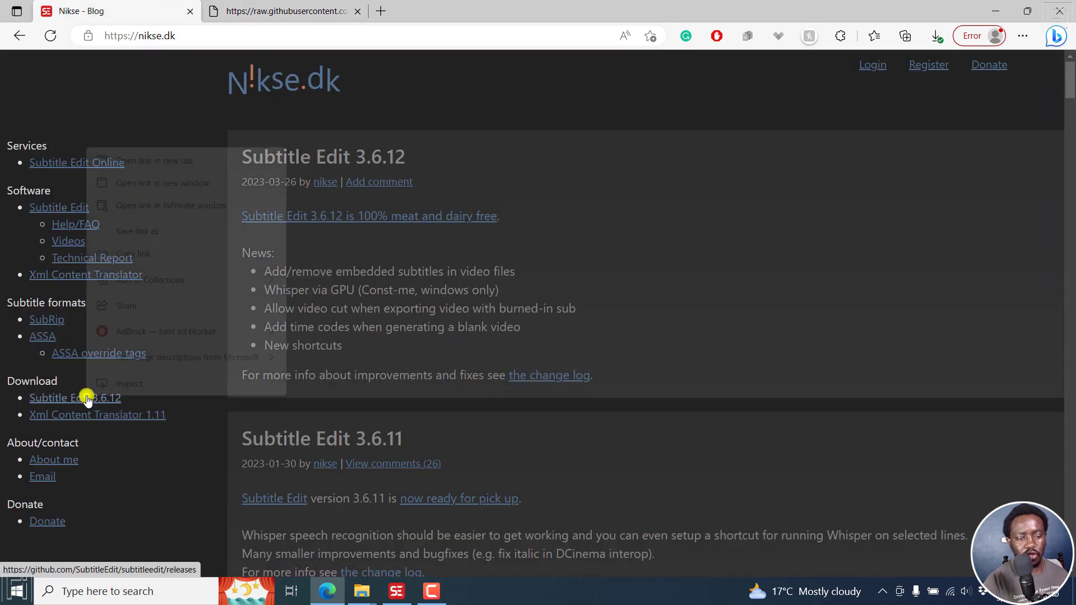
left_click(156, 162)
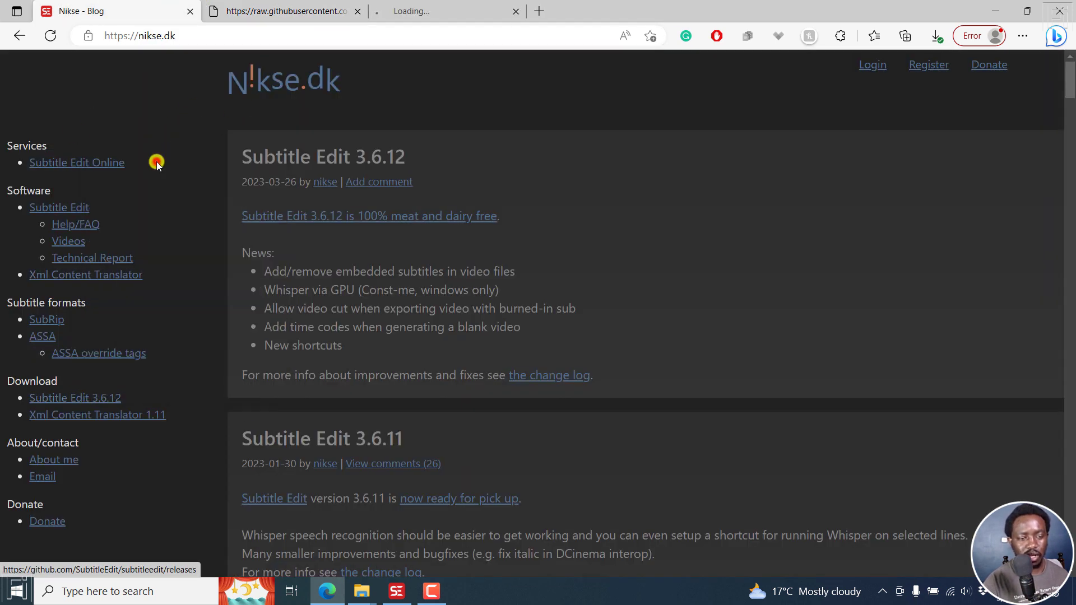
left_click(421, 5)
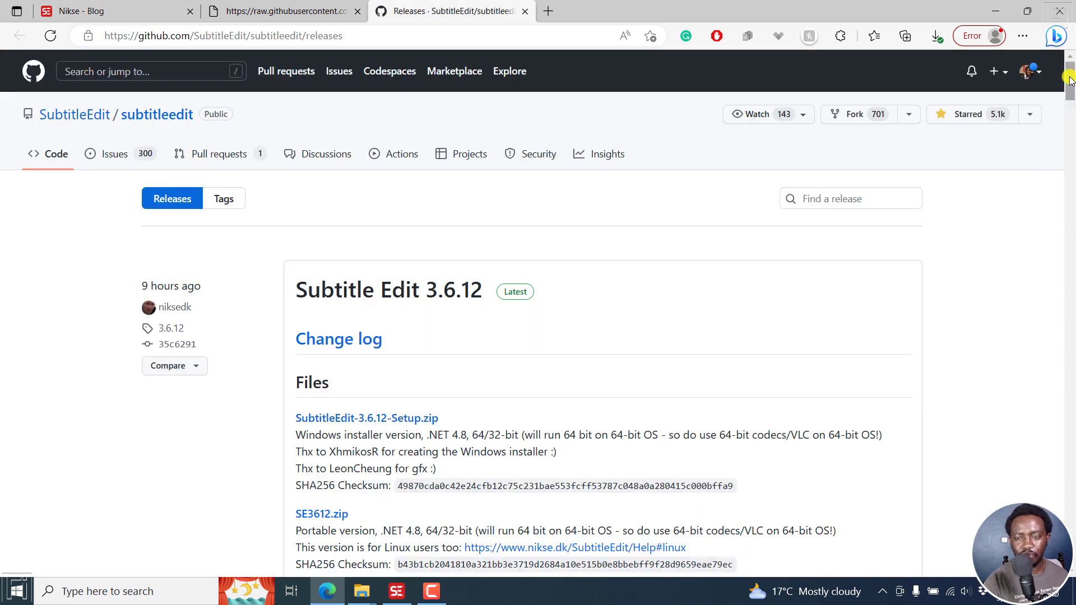
left_click_drag(1071, 76, 1071, 131)
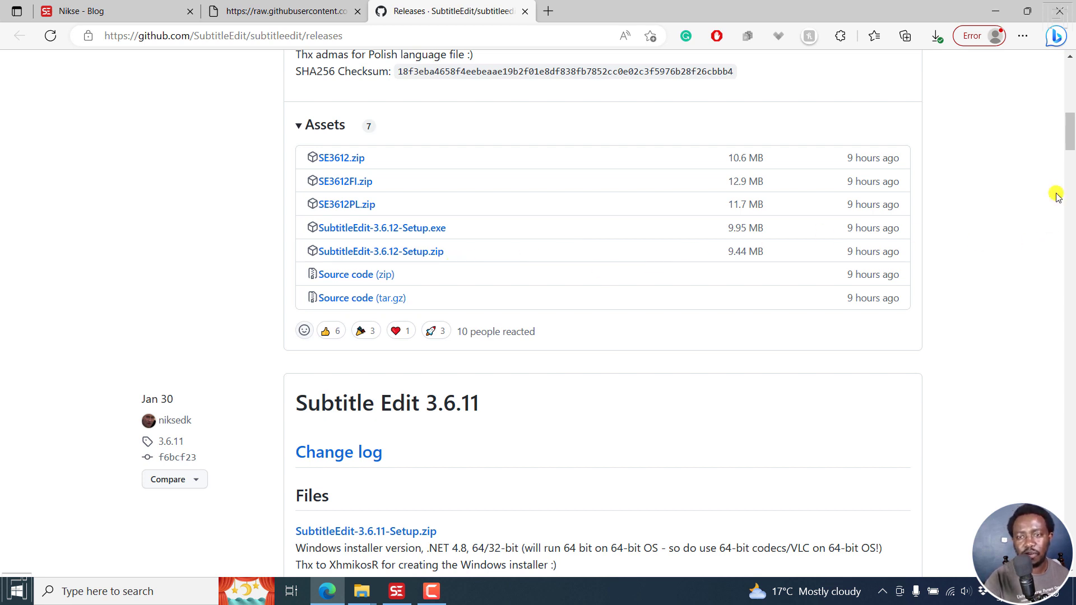
left_click(996, 11)
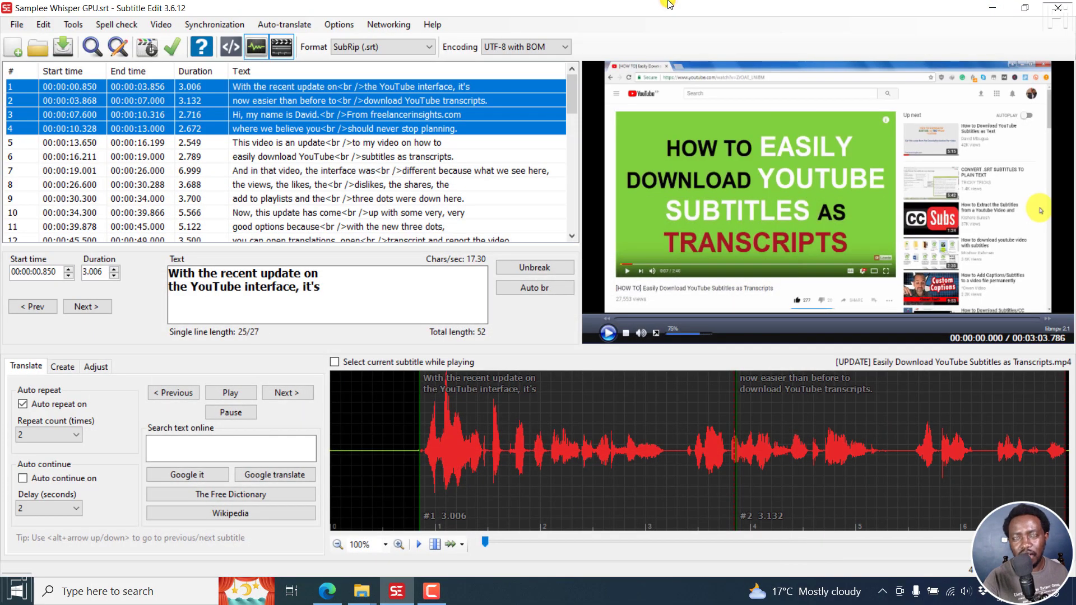